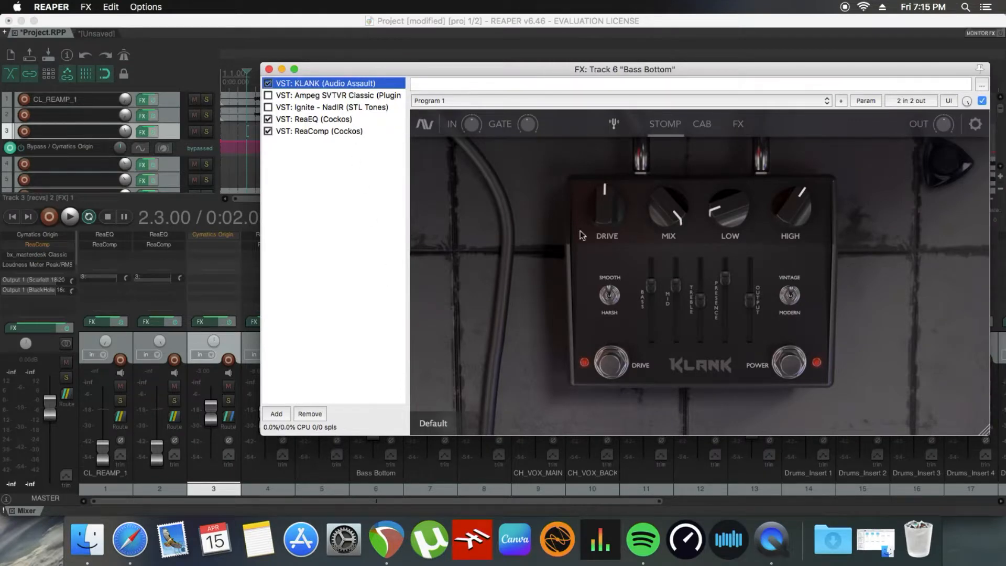
# Step: Look through KLANK's cabinet and effects pages on the Bass Bottom track and return to its pedal page
pyautogui.moveTo(659, 268)
pyautogui.click(703, 125)
pyautogui.click(739, 125)
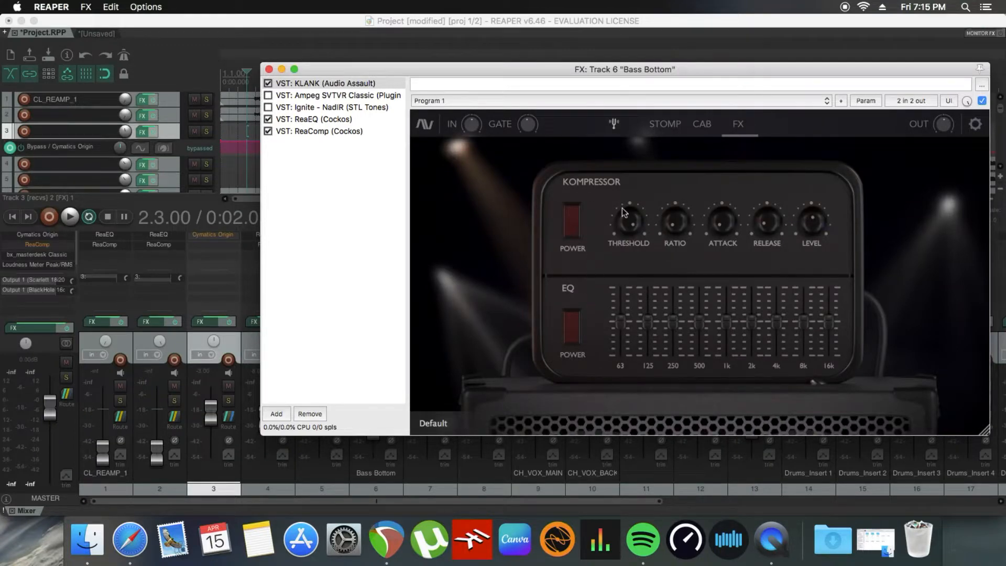
pyautogui.click(669, 124)
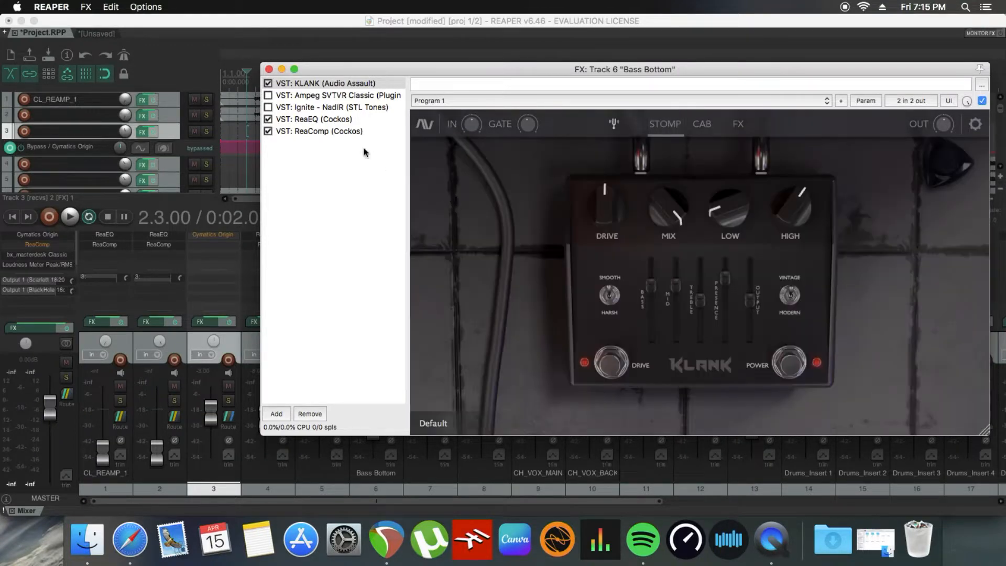
# Step: Compare the bypassed Ampeg SVTVR Classic plugin with KLANK in the Bass Bottom effects chain
pyautogui.click(314, 96)
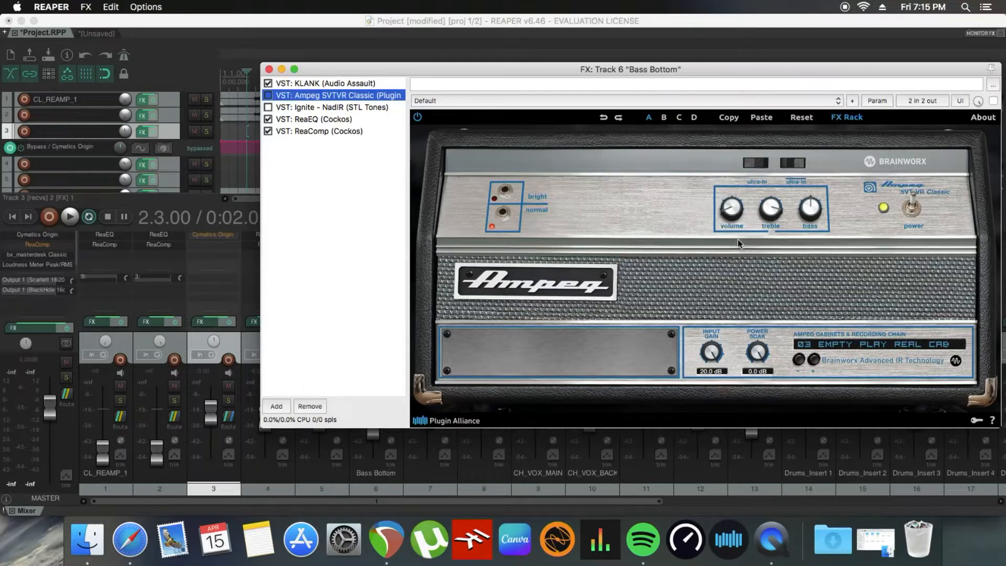
pyautogui.click(327, 82)
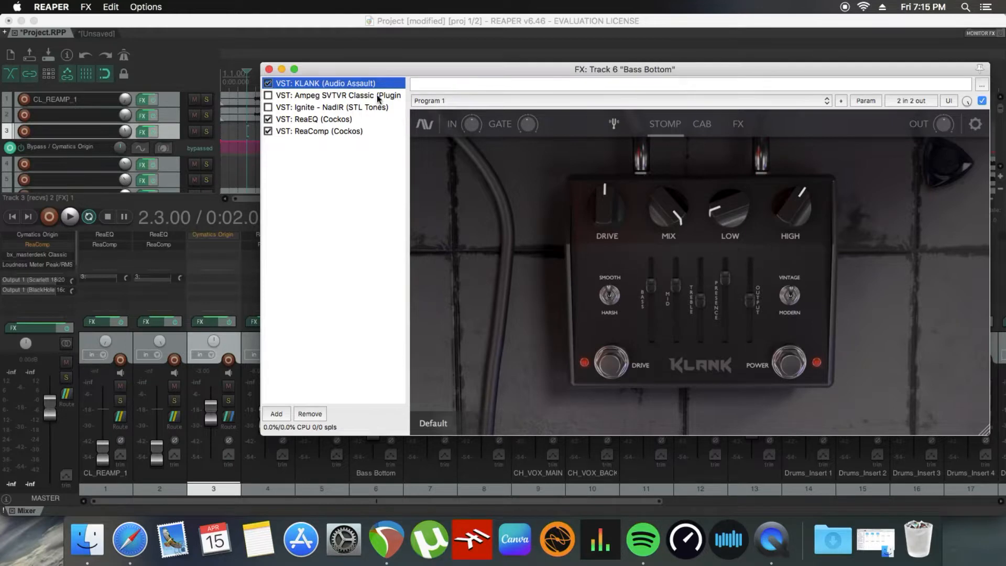
pyautogui.click(326, 96)
pyautogui.click(331, 84)
# Step: Check KLANK's dual cab loader and return to the Drive control on the pedal page
pyautogui.moveTo(645, 226)
pyautogui.click(702, 126)
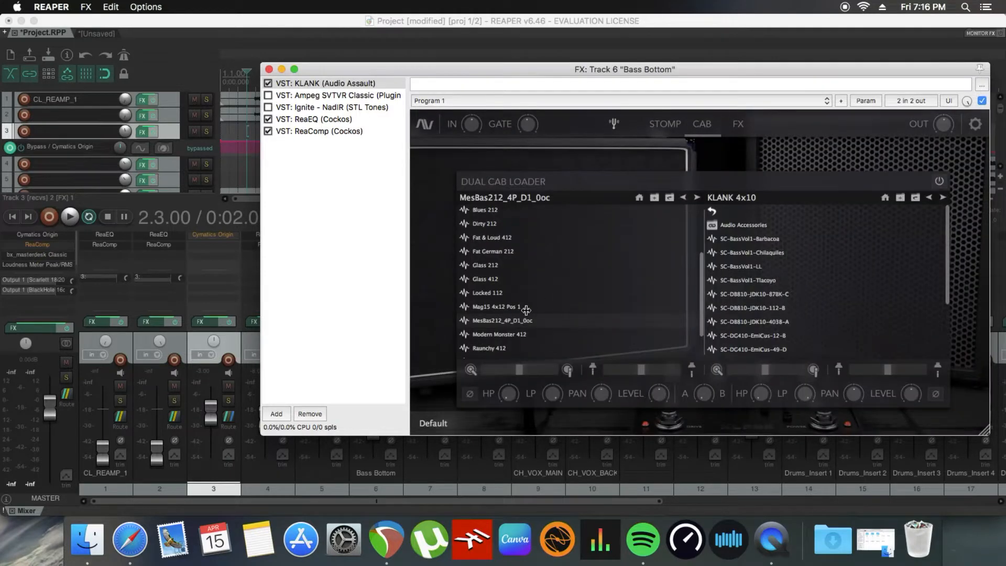
pyautogui.click(666, 125)
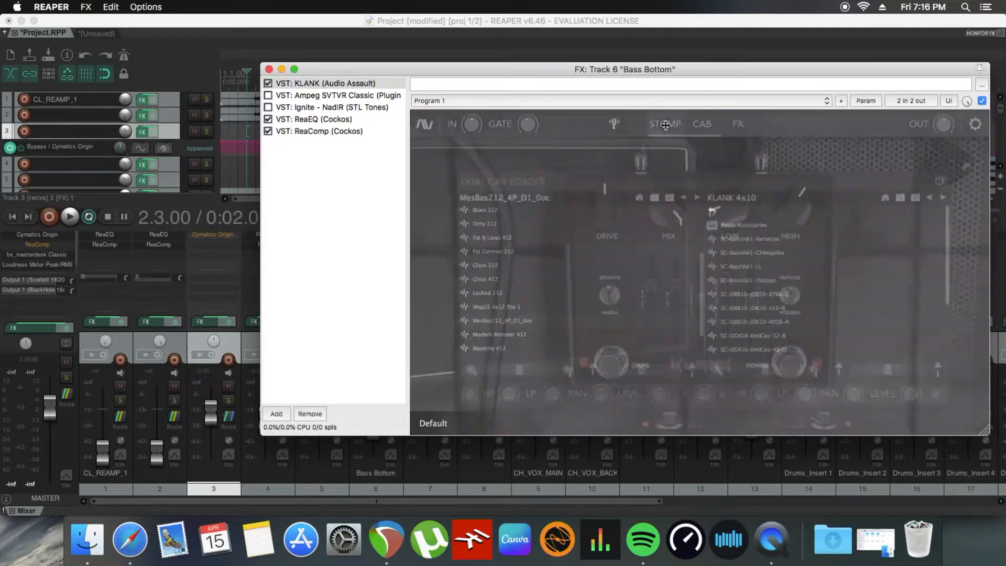
pyautogui.moveTo(606, 212)
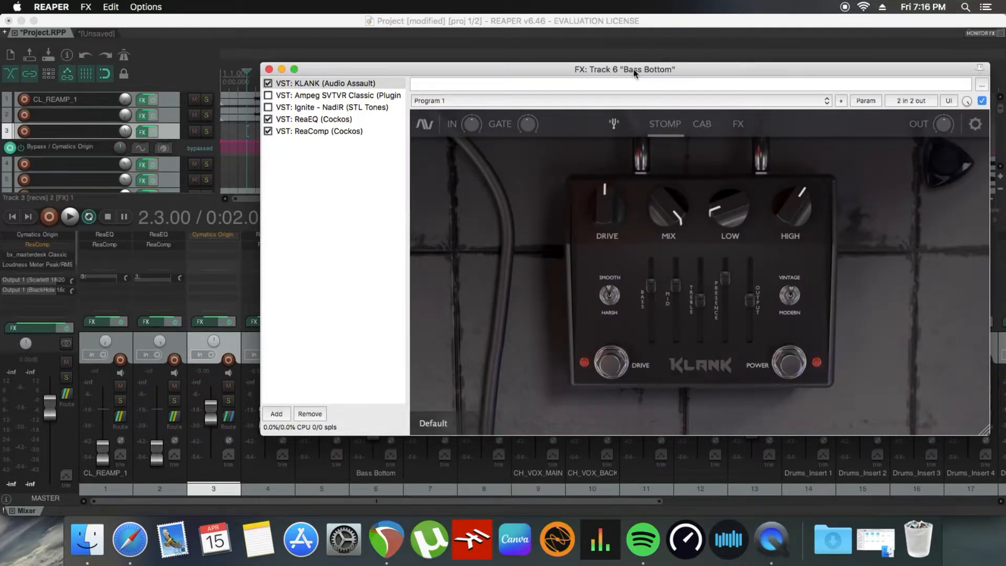
# Step: Examine KLANK's pedal knob and slider settings on Bass Bottom, along with its loaded cabinets and its compressor and EQ page
pyautogui.moveTo(641, 73); pyautogui.dragTo(612, 105)
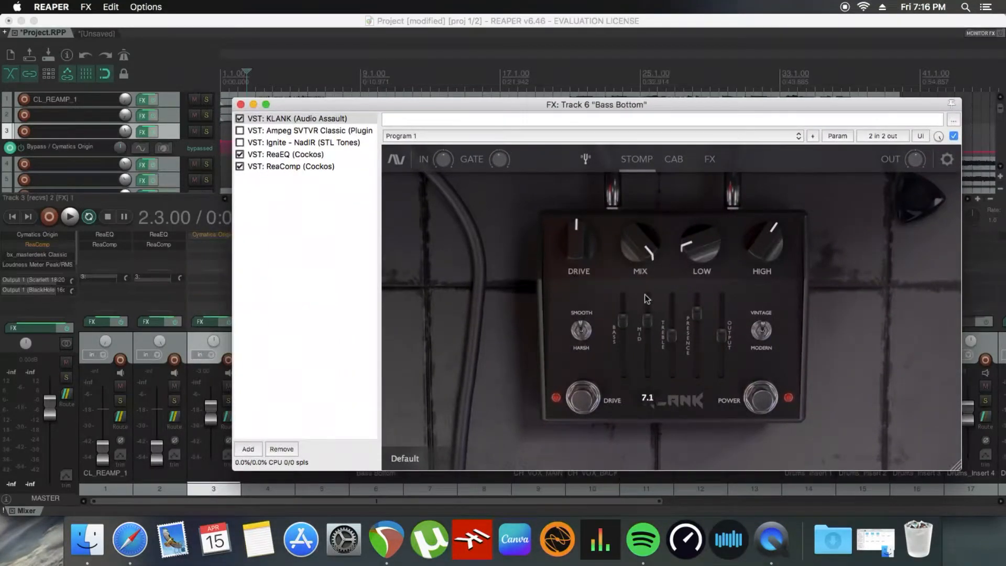
pyautogui.moveTo(605, 262)
pyautogui.moveTo(628, 242)
pyautogui.moveTo(578, 244)
pyautogui.moveTo(706, 244)
pyautogui.moveTo(771, 246)
pyautogui.moveTo(647, 329)
pyautogui.moveTo(676, 339)
pyautogui.moveTo(699, 323)
pyautogui.moveTo(724, 344)
pyautogui.click(681, 160)
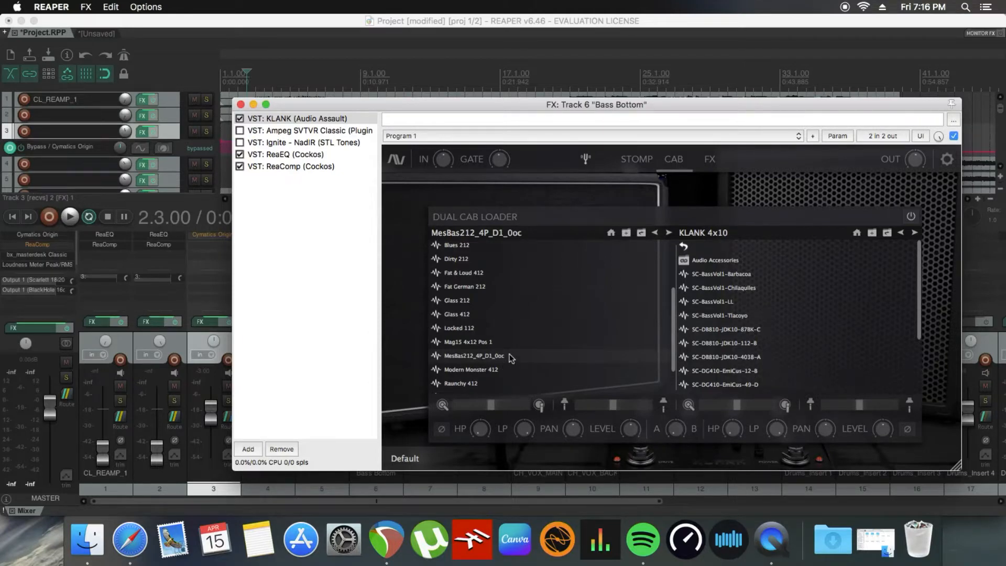
pyautogui.click(714, 160)
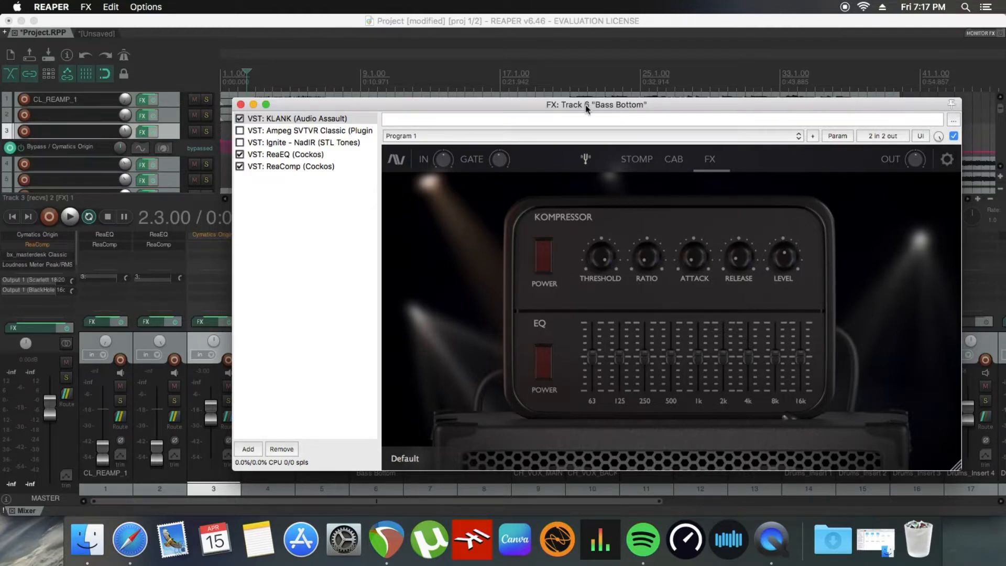
# Step: Solo the Bass Bottom track and mute track 7, moving the effects window clear of the mixer
pyautogui.moveTo(586, 107); pyautogui.dragTo(461, 475)
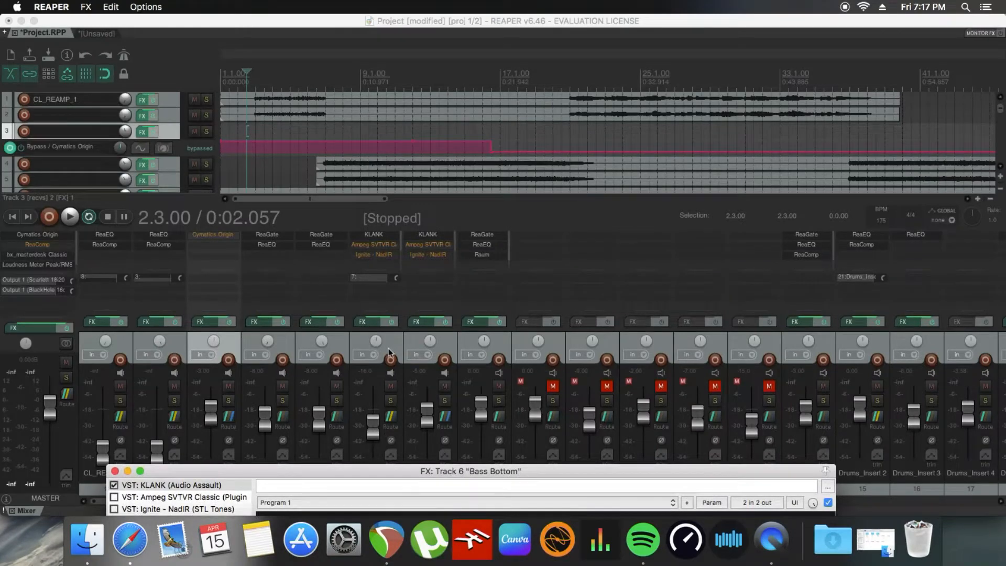
pyautogui.moveTo(485, 473)
pyautogui.mouseDown()
pyautogui.moveTo(490, 497)
pyautogui.moveTo(479, 465)
pyautogui.mouseUp()
pyautogui.click(391, 401)
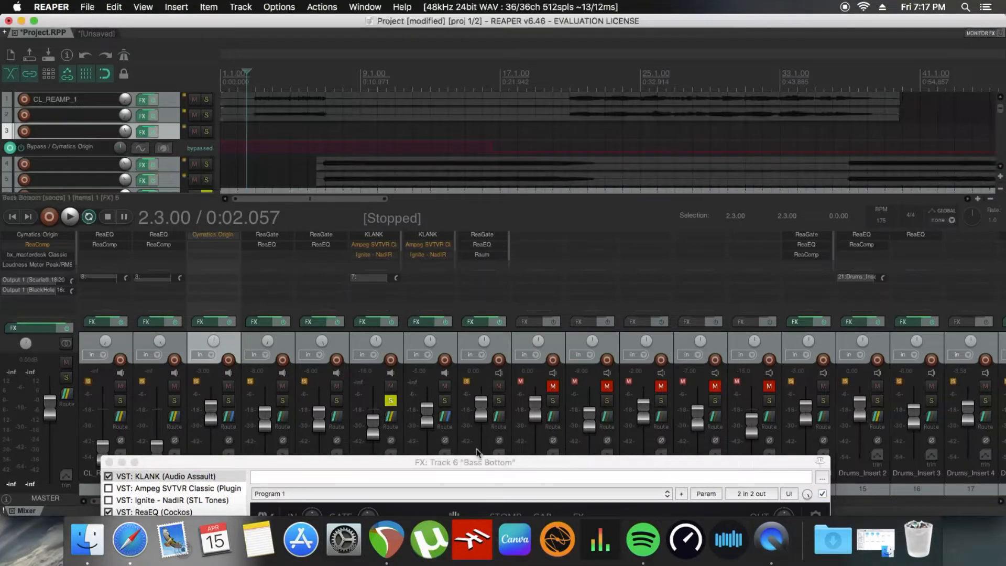
pyautogui.click(445, 385)
# Step: Power on KLANK's Kompressor on Bass Bottom and start playback from 6.3.00
pyautogui.moveTo(503, 464); pyautogui.dragTo(467, 343)
pyautogui.click(316, 89)
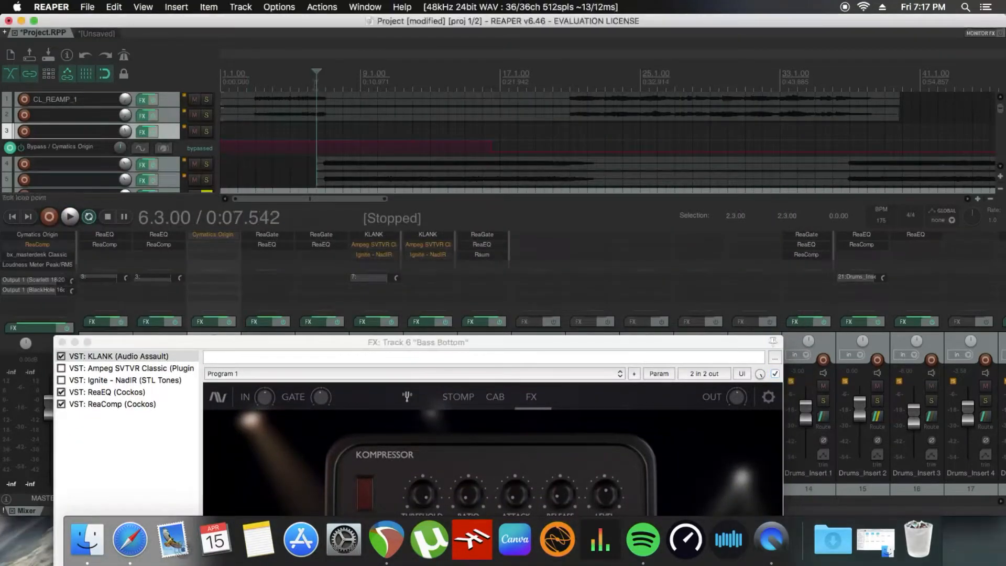
pyautogui.moveTo(457, 347); pyautogui.dragTo(534, 143)
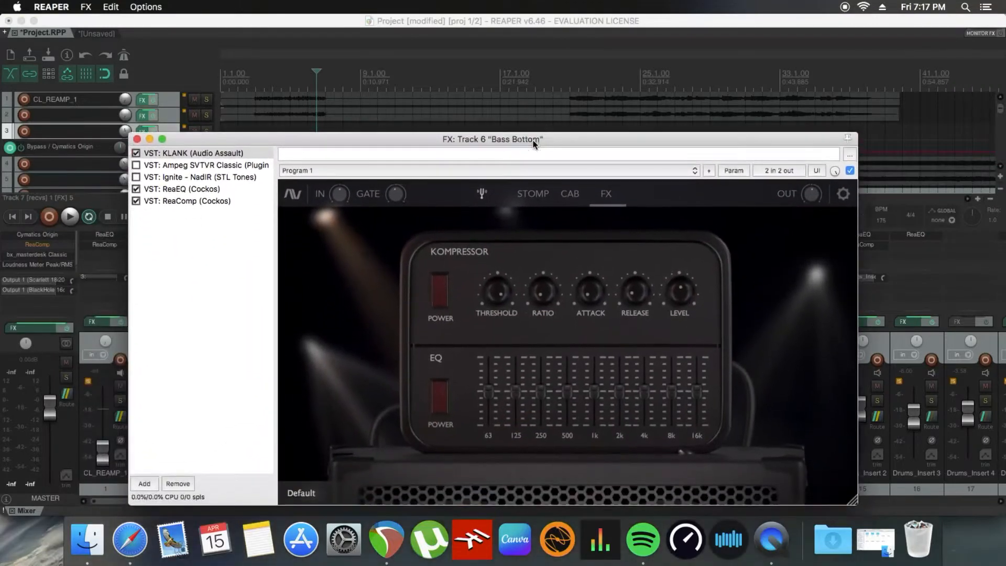
pyautogui.click(440, 297)
pyautogui.press('space')
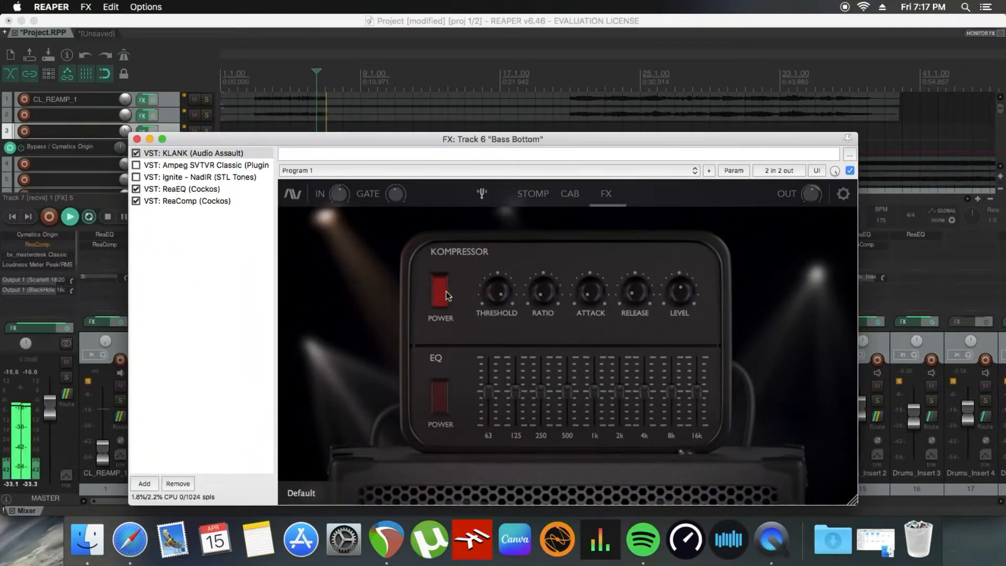
pyautogui.moveTo(498, 307)
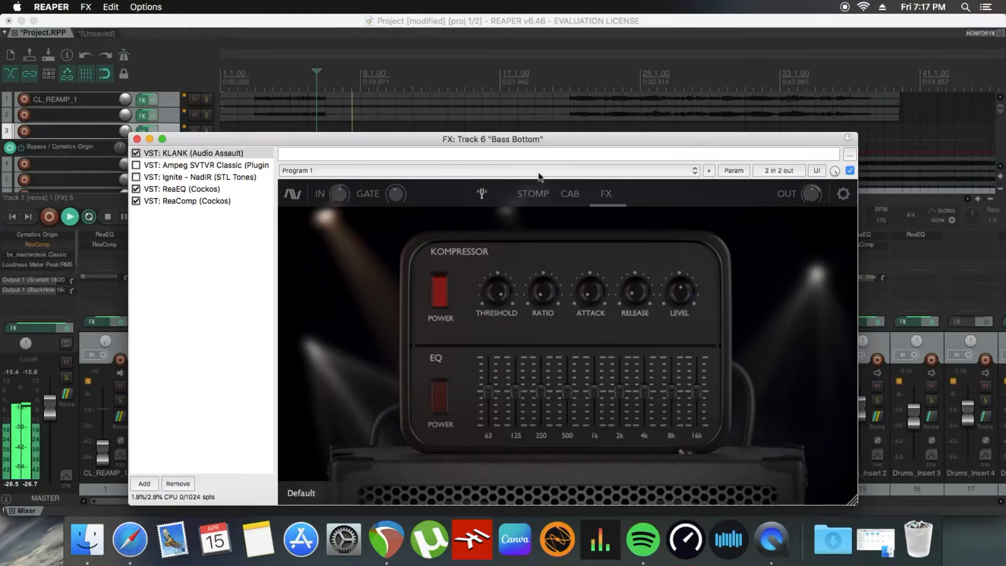
# Step: Unmute track 7 to hear it with Bass Bottom, and stop playback
pyautogui.moveTo(540, 140); pyautogui.dragTo(506, 480)
pyautogui.click(445, 388)
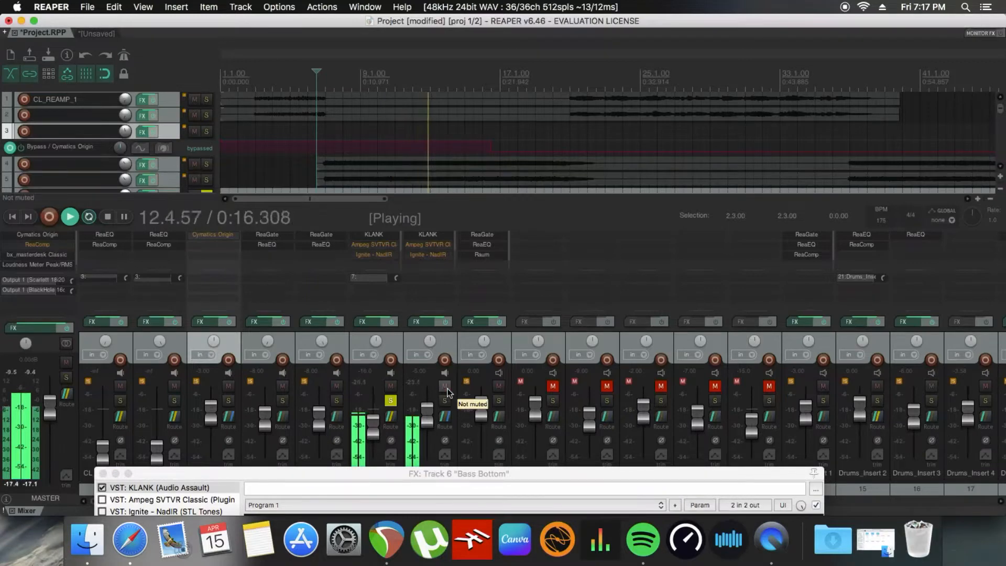
pyautogui.press('space')
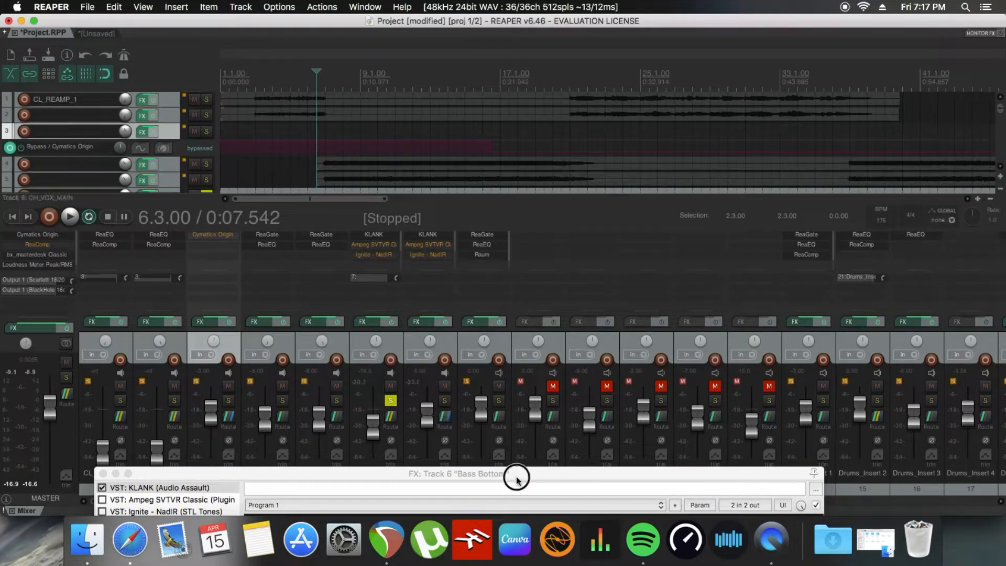
# Step: Play the soloed bass with KLANK's pedal page open and look over the bass tracks in the arrangement
pyautogui.moveTo(517, 473); pyautogui.dragTo(624, 120)
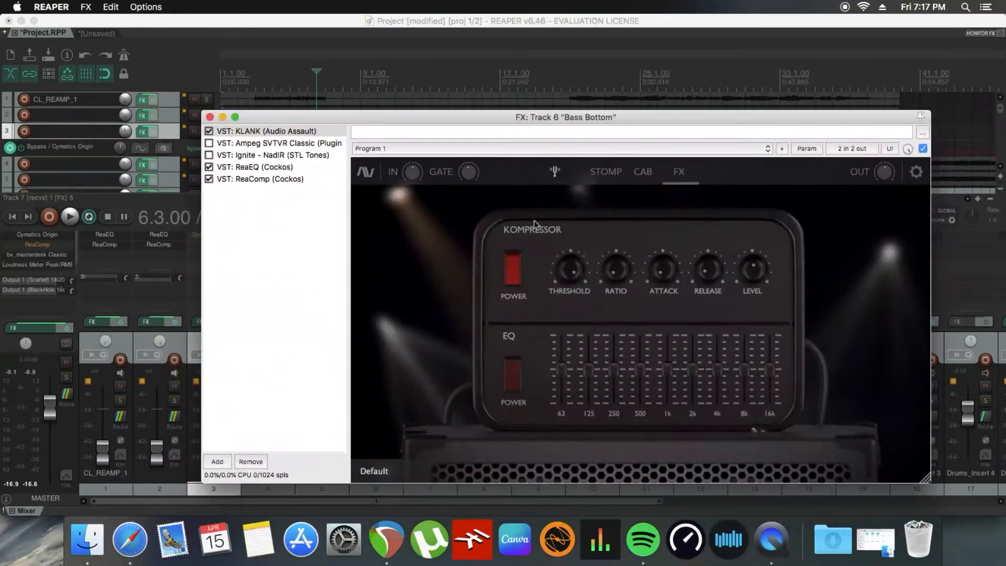
pyautogui.click(606, 171)
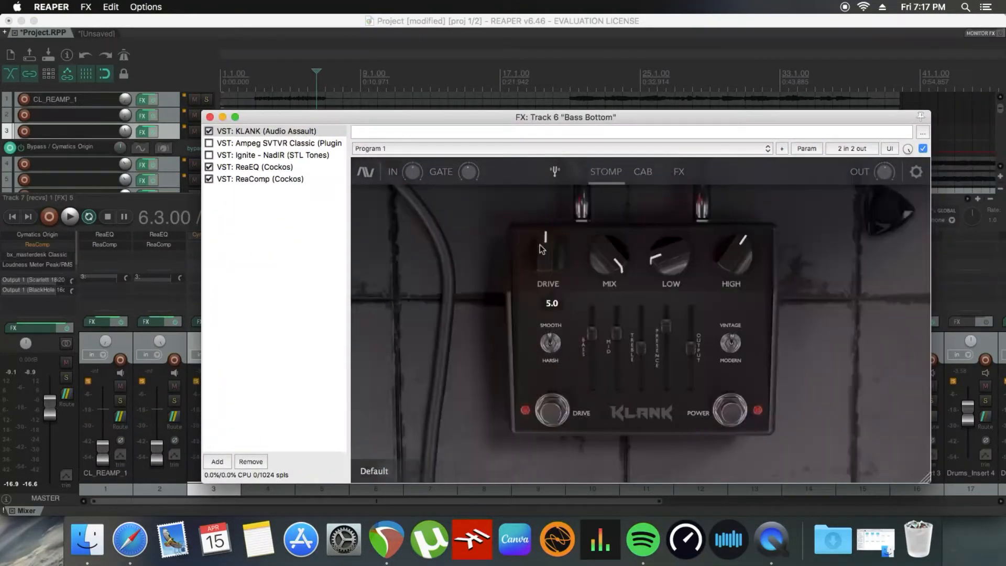
pyautogui.press('space')
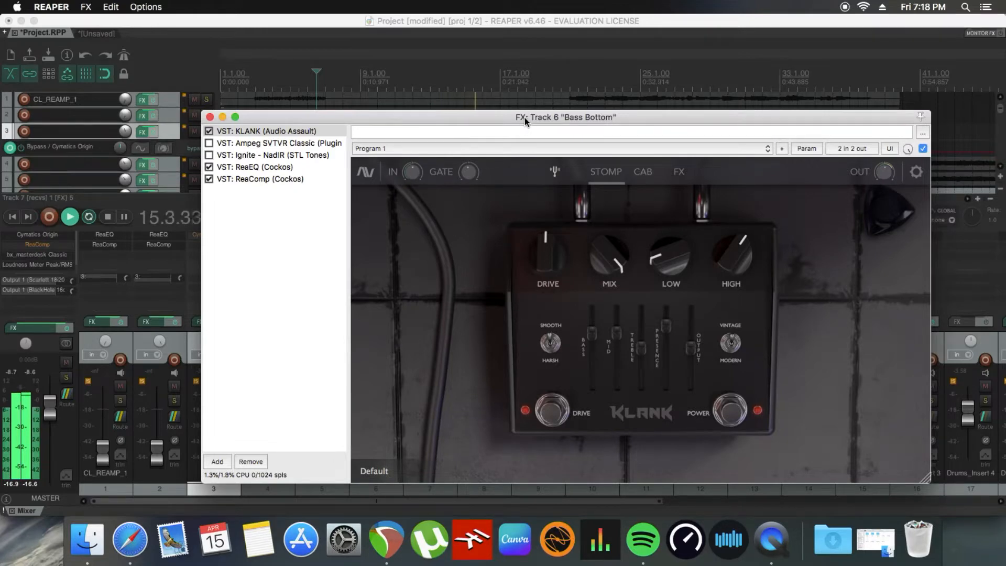
pyautogui.moveTo(524, 117); pyautogui.dragTo(484, 260)
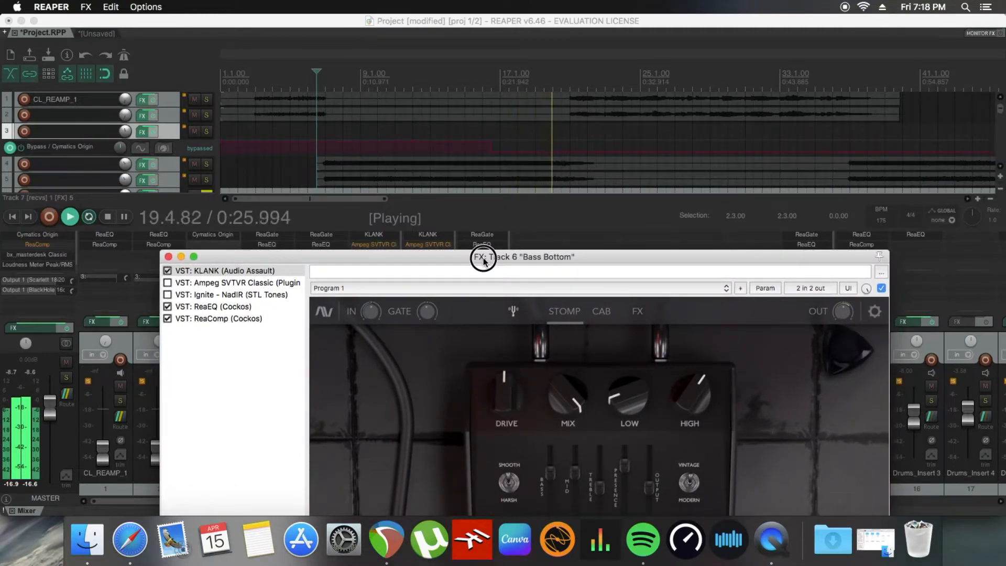
pyautogui.scroll(-3, 139, 150)
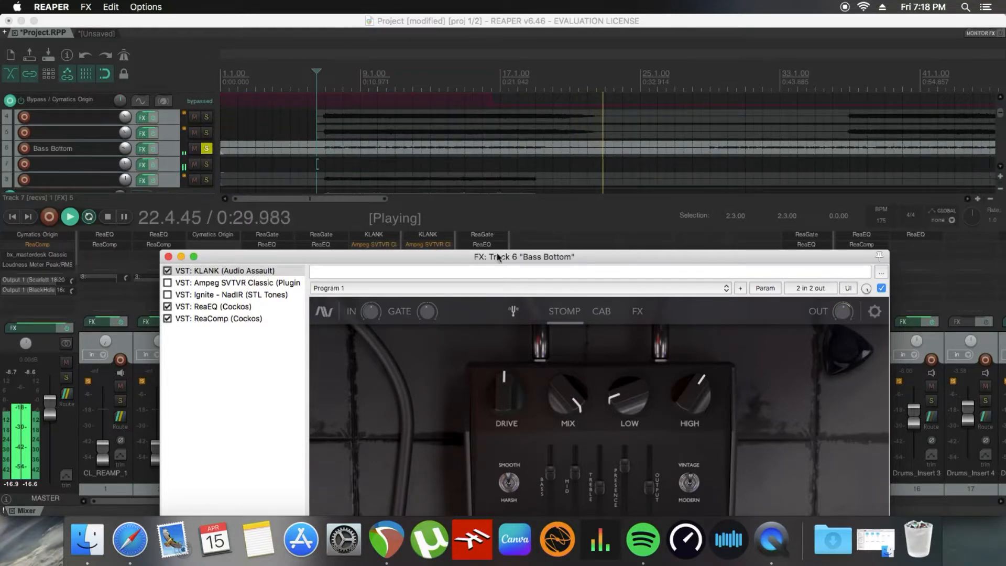
pyautogui.click(592, 257)
pyautogui.moveTo(576, 139); pyautogui.dragTo(576, 104)
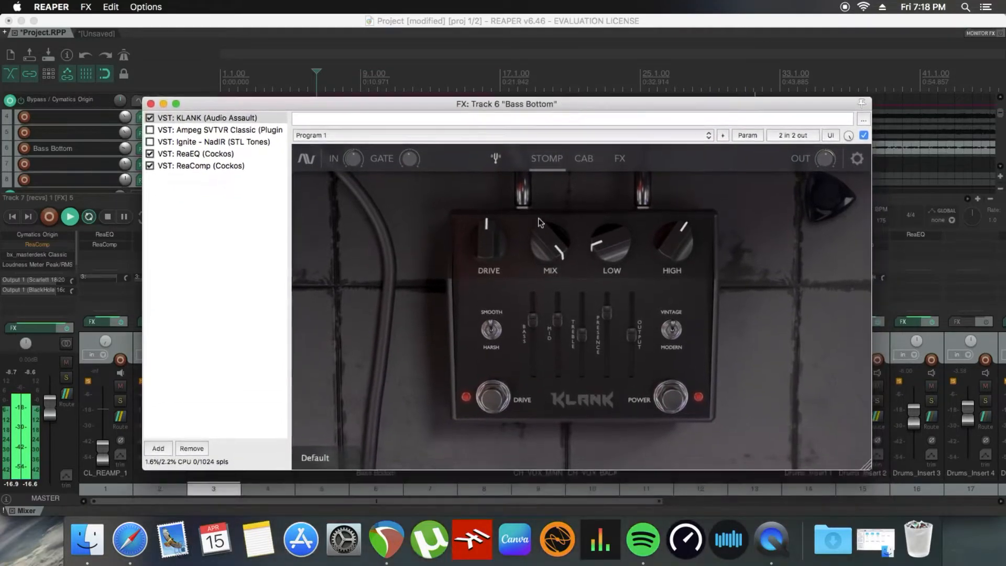
# Step: Try a higher Drive in Bass Bottom's KLANK, settle it just above the middle position, and stop playback
pyautogui.moveTo(495, 247); pyautogui.dragTo(493, 242)
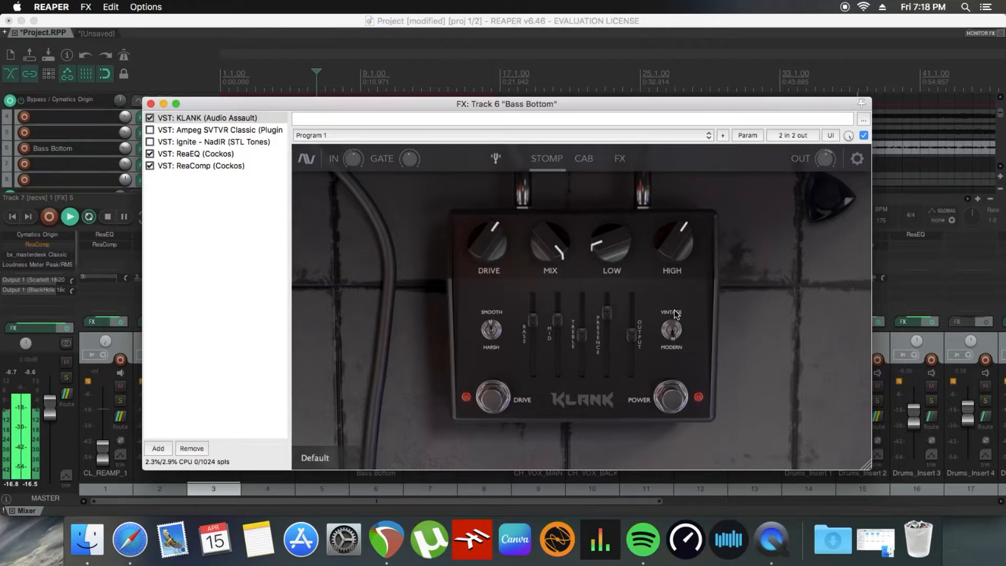
pyautogui.moveTo(491, 247); pyautogui.dragTo(489, 251)
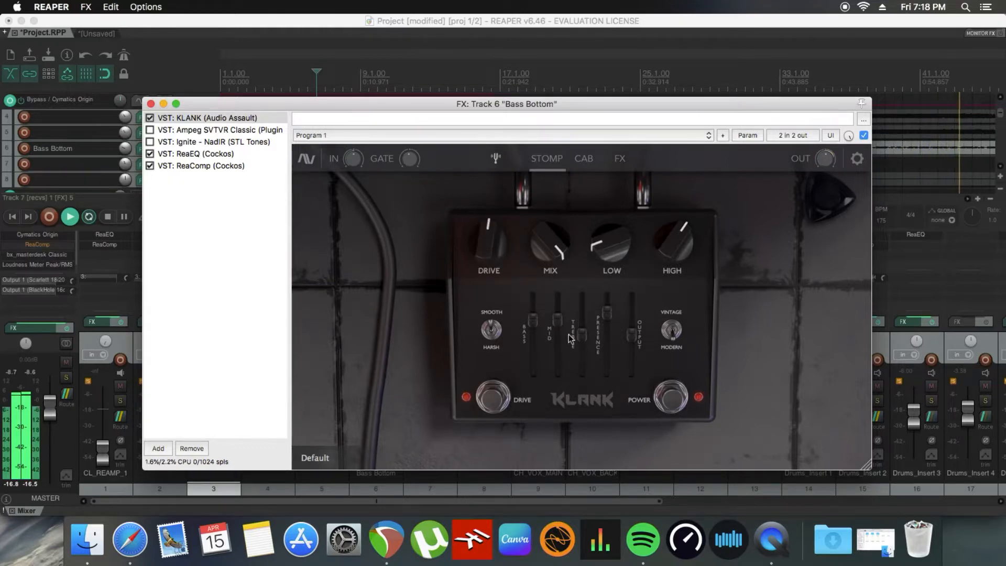
pyautogui.moveTo(579, 334)
pyautogui.moveTo(645, 271)
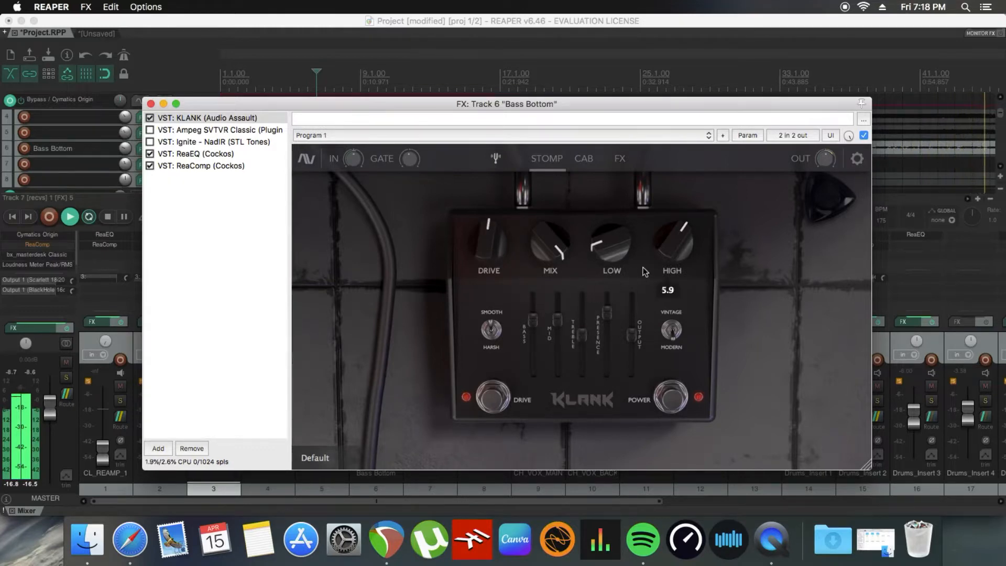
pyautogui.press('space')
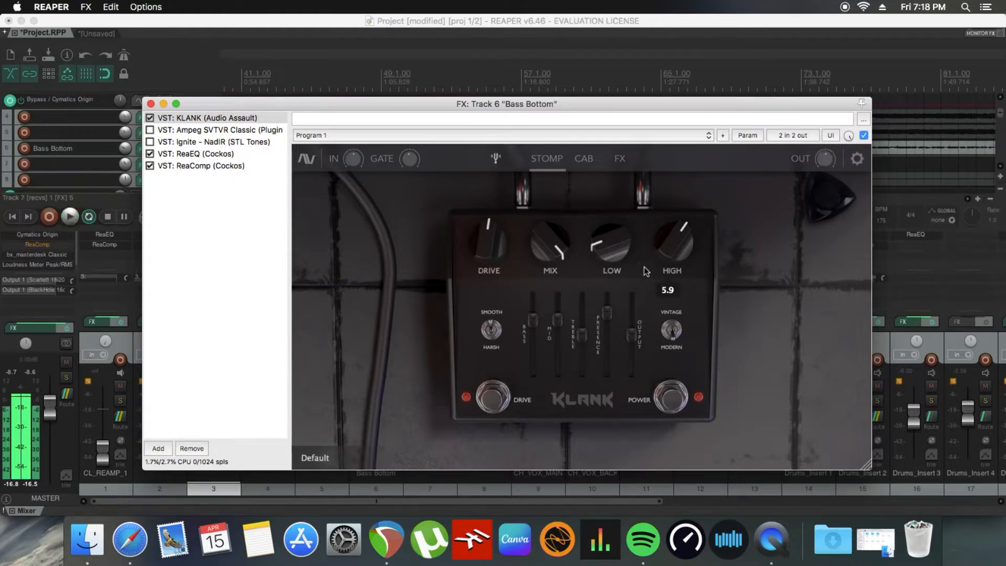
# Step: Close the Bass Bottom effects window, solo track 7 in place of Bass Bottom, and start playback
pyautogui.click(151, 104)
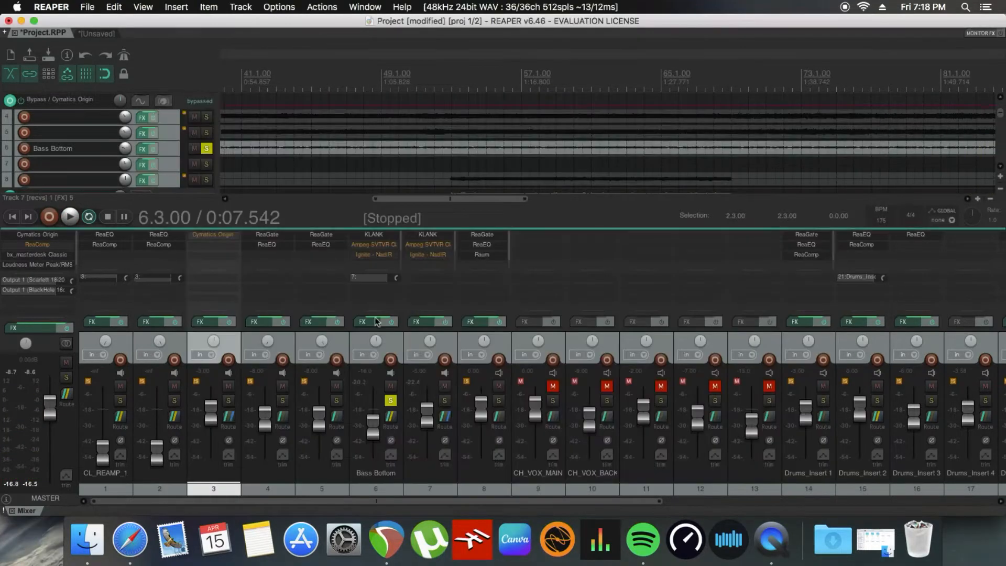
pyautogui.click(446, 401)
pyautogui.click(392, 401)
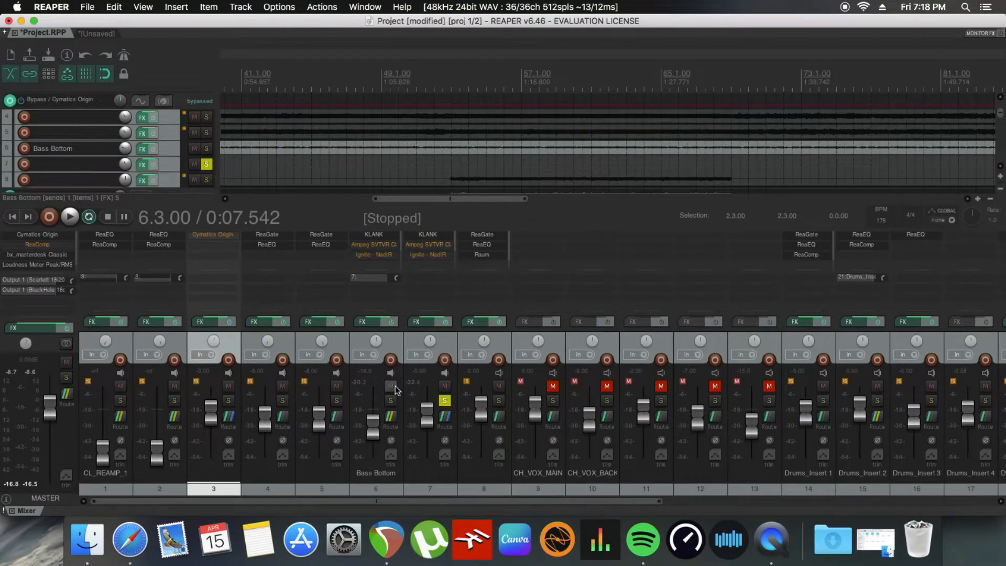
pyautogui.press('space')
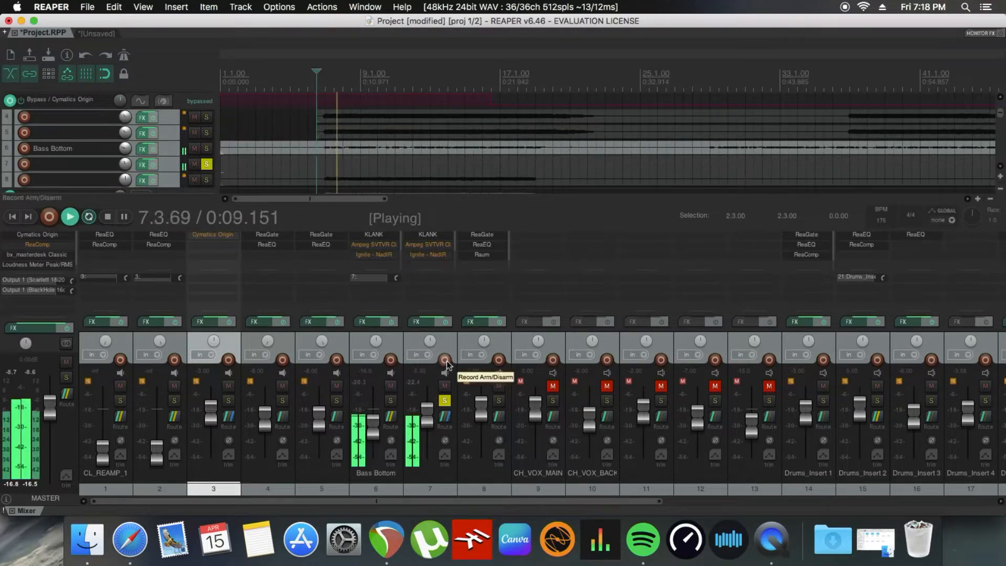
# Step: Open track 7's effects chain and flip KLANK's Smooth/Harsh switch
pyautogui.click(426, 324)
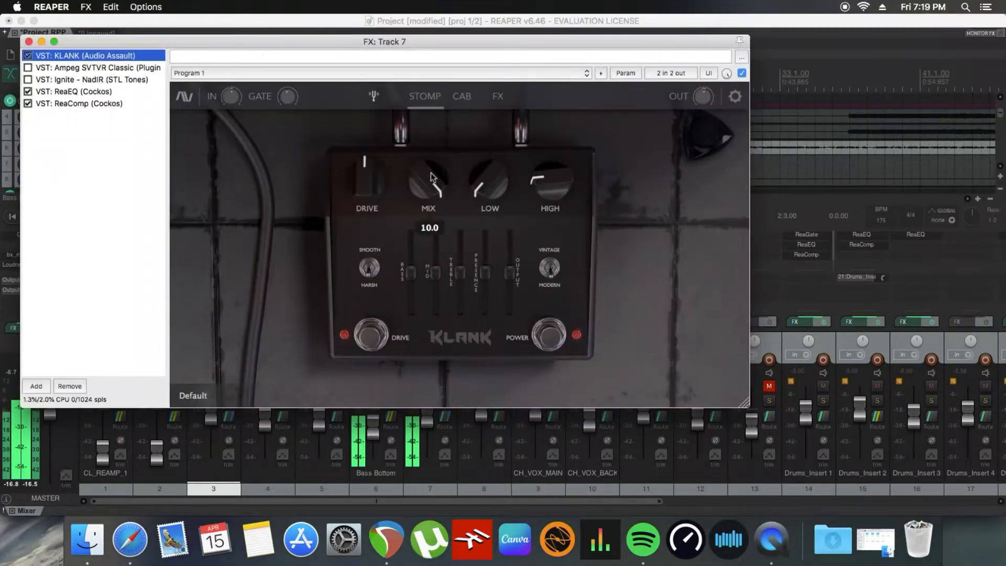
pyautogui.click(370, 272)
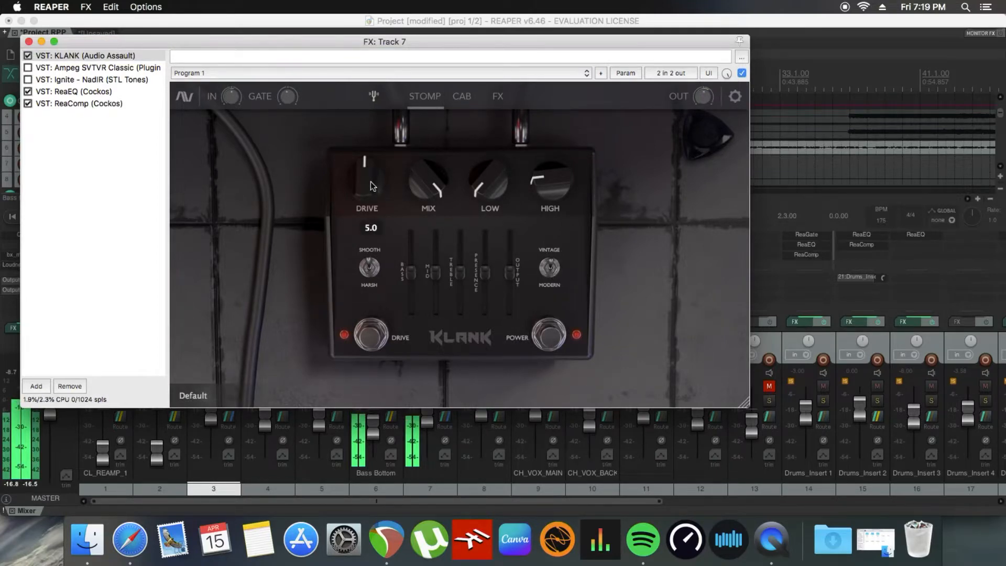
# Step: Show KLANK's FX page on track 7, switch on the Kompressor, and try its Threshold, Ratio, Attack and Release controls
pyautogui.click(498, 96)
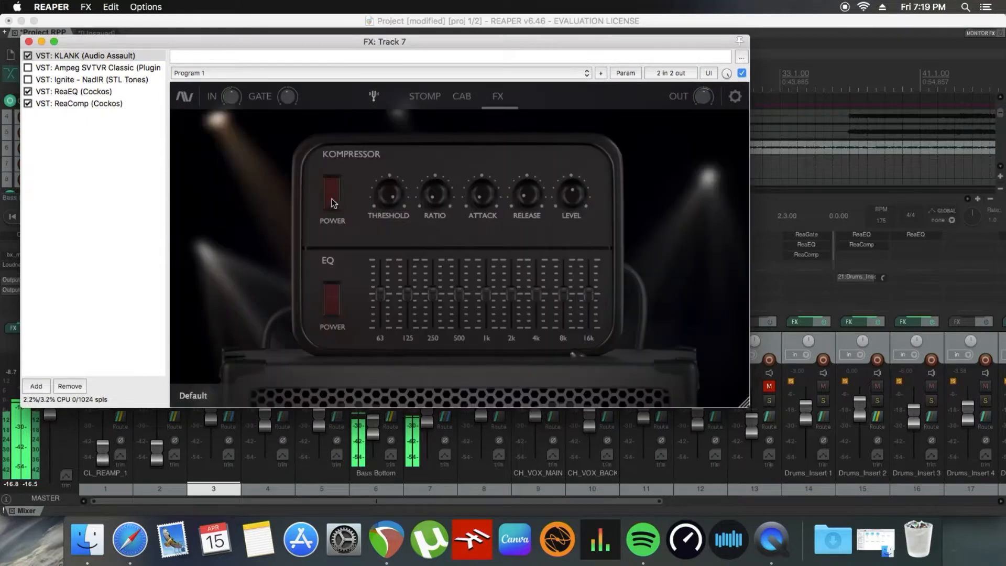
pyautogui.moveTo(392, 196); pyautogui.dragTo(390, 269)
pyautogui.moveTo(438, 214); pyautogui.dragTo(443, 112)
pyautogui.moveTo(488, 207)
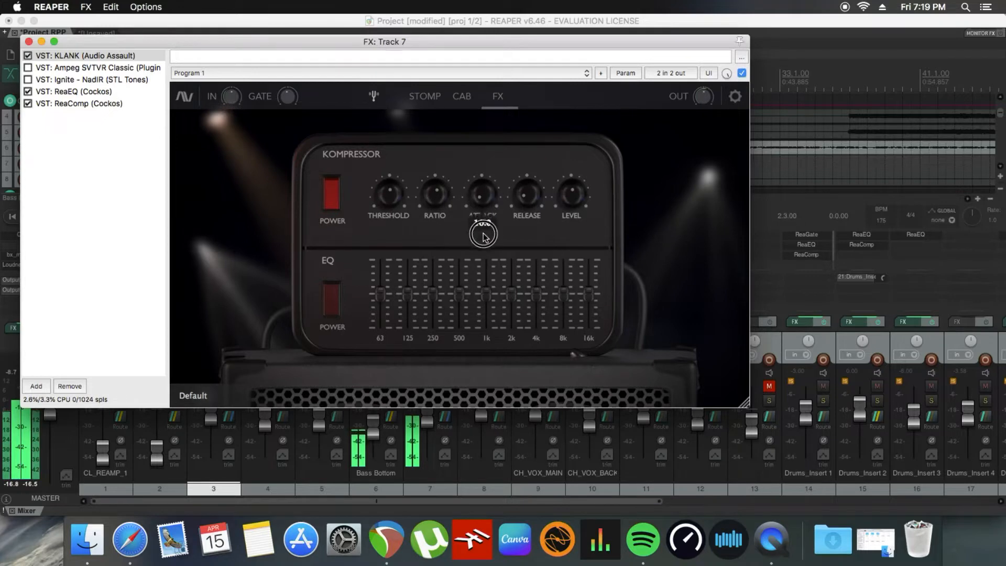
pyautogui.moveTo(533, 200); pyautogui.dragTo(524, 145)
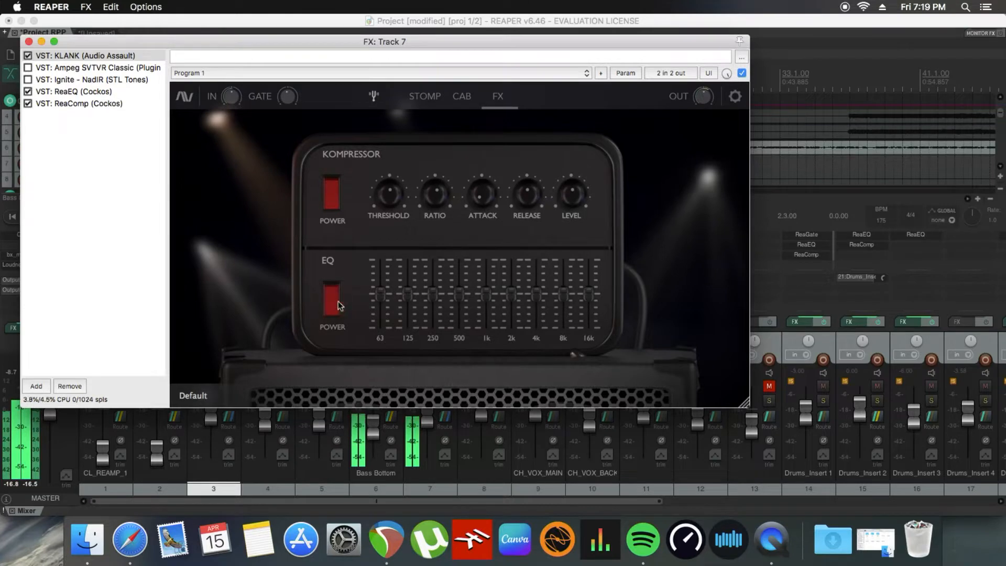
# Step: Enable KLANK's EQ, slightly boost 63 to 250, cut 500 through 16k to about -7, and close the effects window
pyautogui.moveTo(383, 297); pyautogui.dragTo(589, 322)
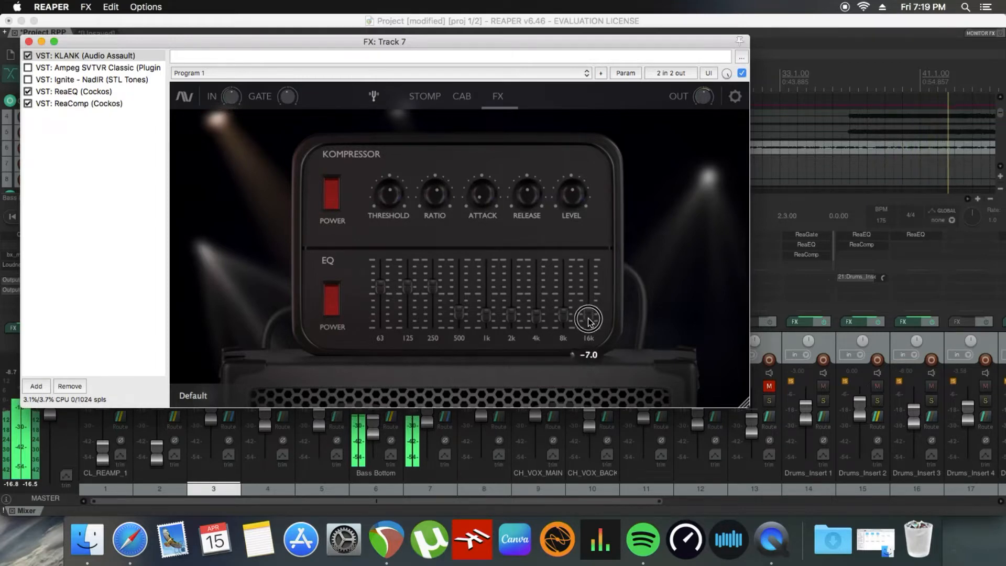
pyautogui.click(29, 42)
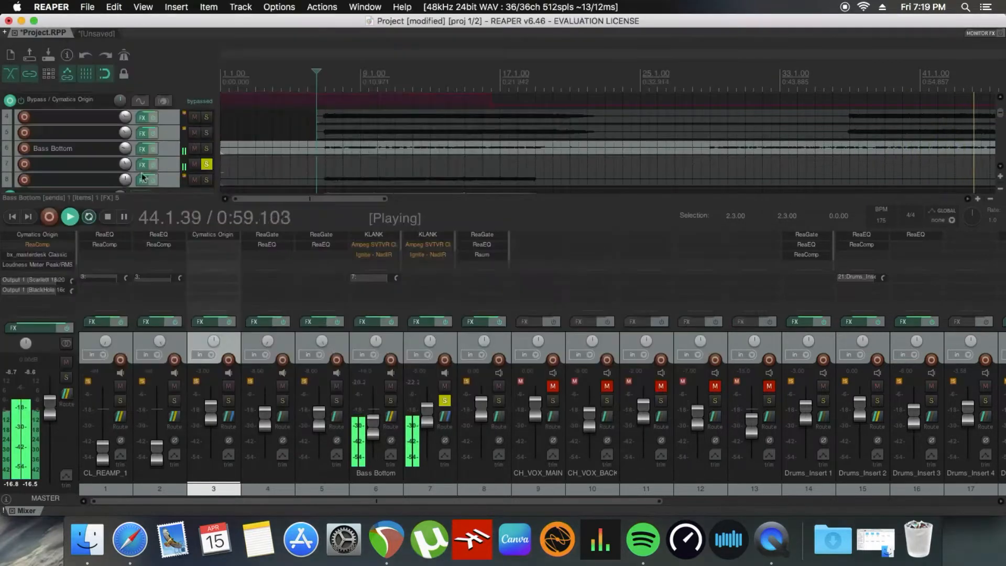
# Step: Solo Bass Bottom together with track 7 and replay both with the master track's effects bypassed
pyautogui.click(390, 400)
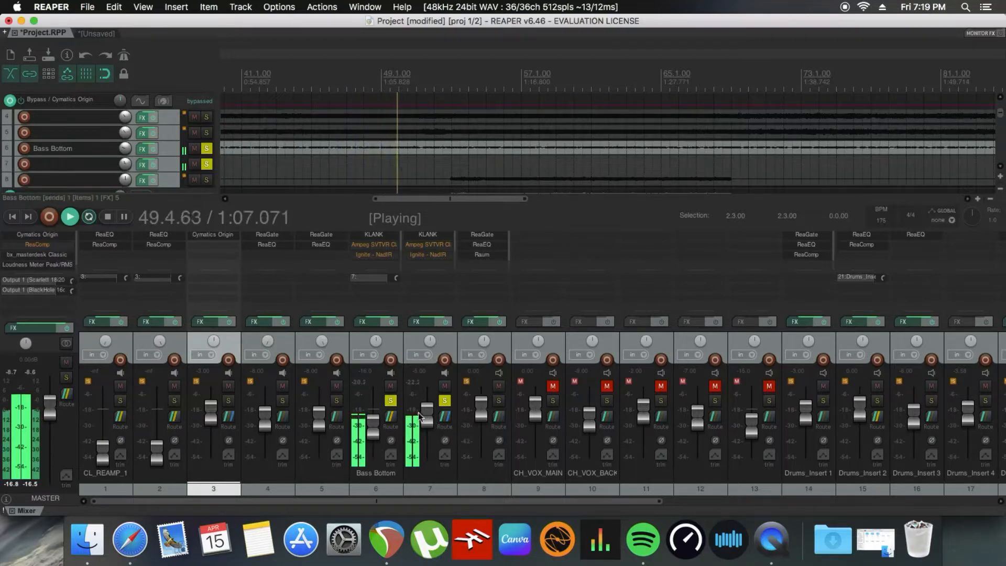
pyautogui.press('space')
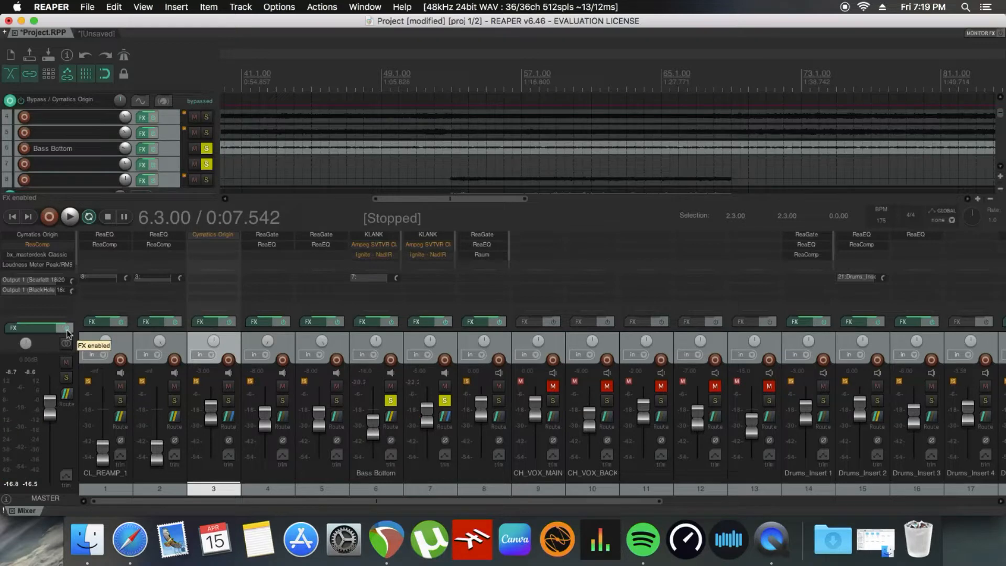
pyautogui.click(68, 333)
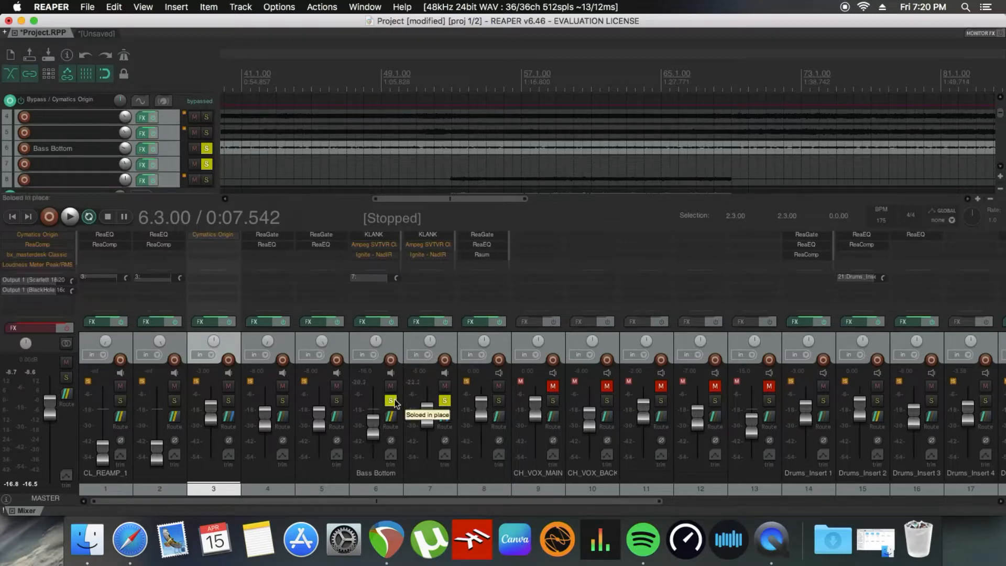
pyautogui.press('space')
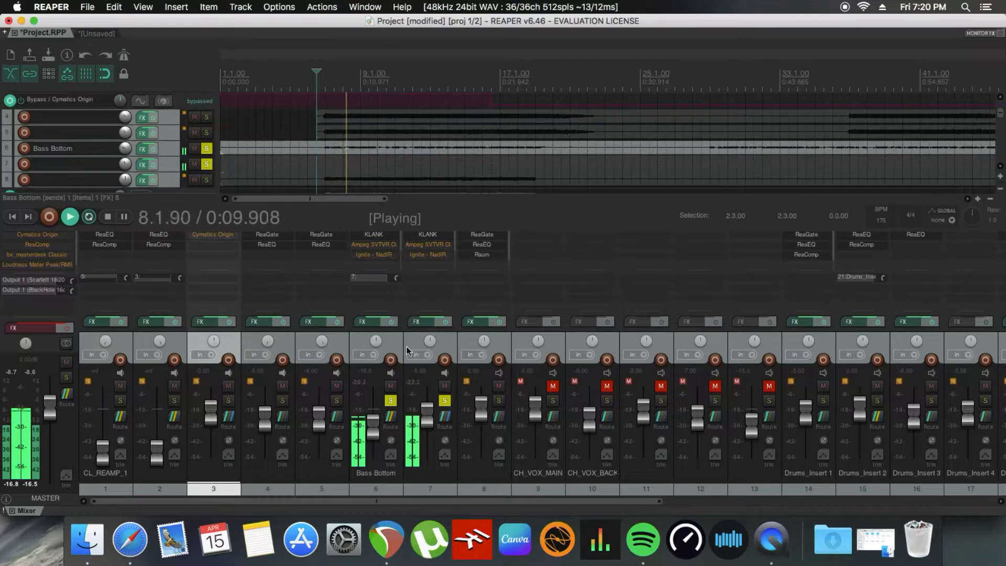
# Step: Clear all solos to hear the bass in the full mix, and stop playback
pyautogui.rightClick(393, 401)
pyautogui.click(415, 441)
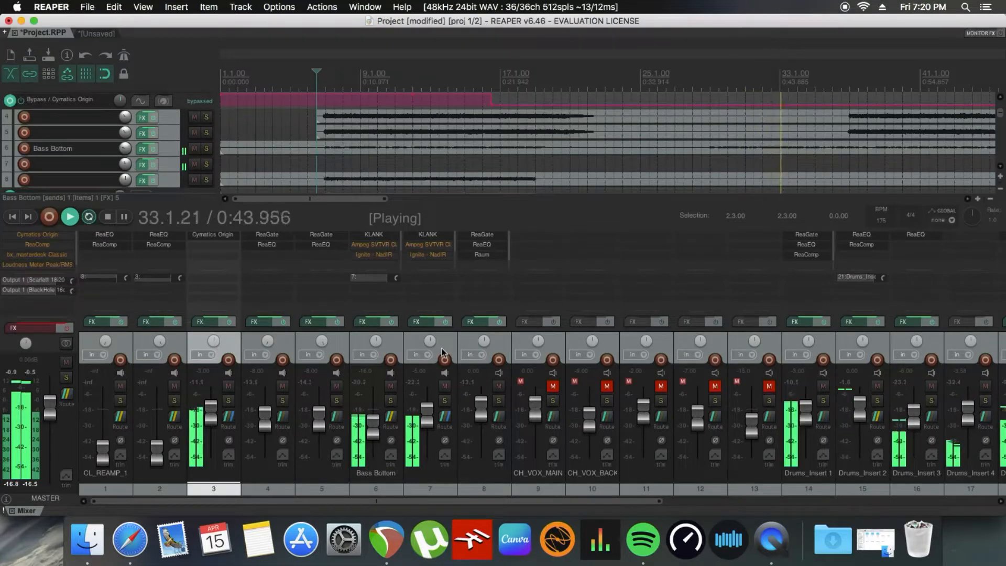
pyautogui.press('space')
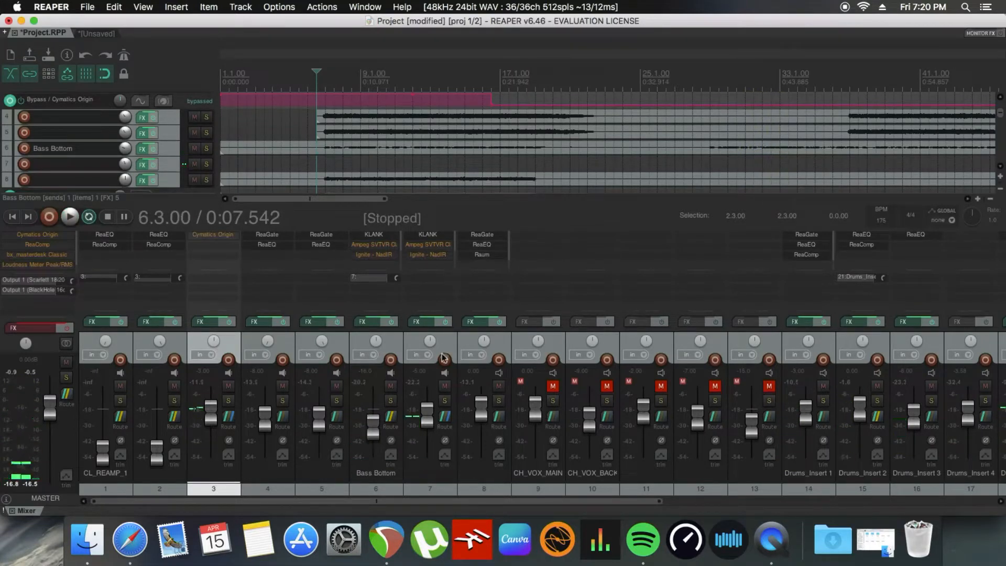
# Step: Replace KLANK with the Ampeg SVTVR Classic in Bass Bottom's effects chain, using the 01 8x10 563 cabinet
pyautogui.click(377, 323)
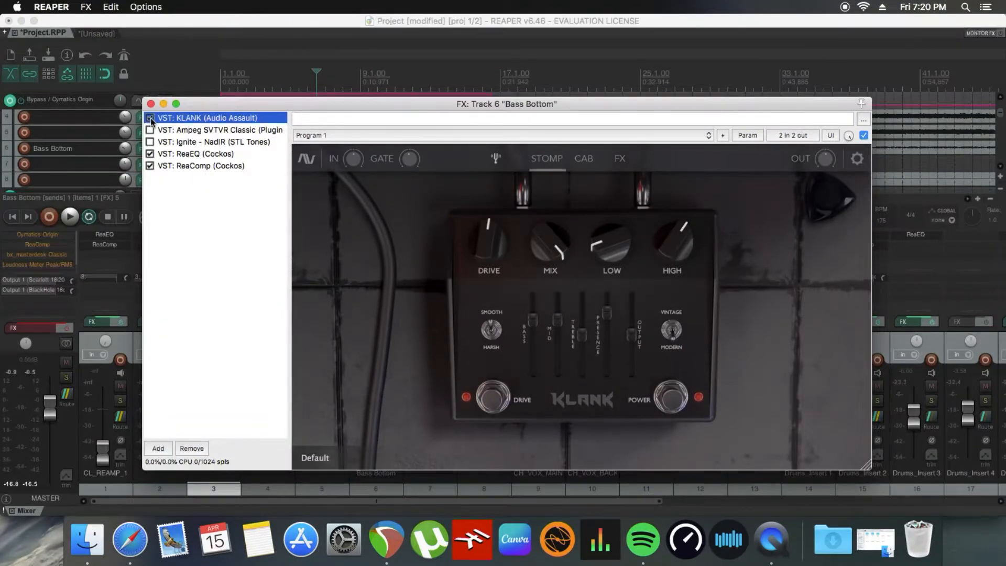
pyautogui.click(182, 134)
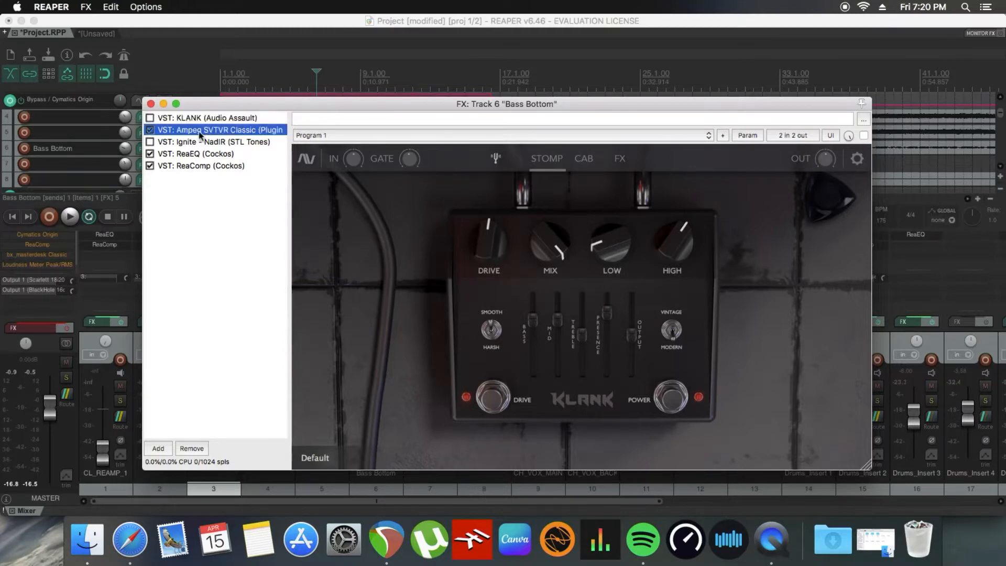
pyautogui.click(714, 381)
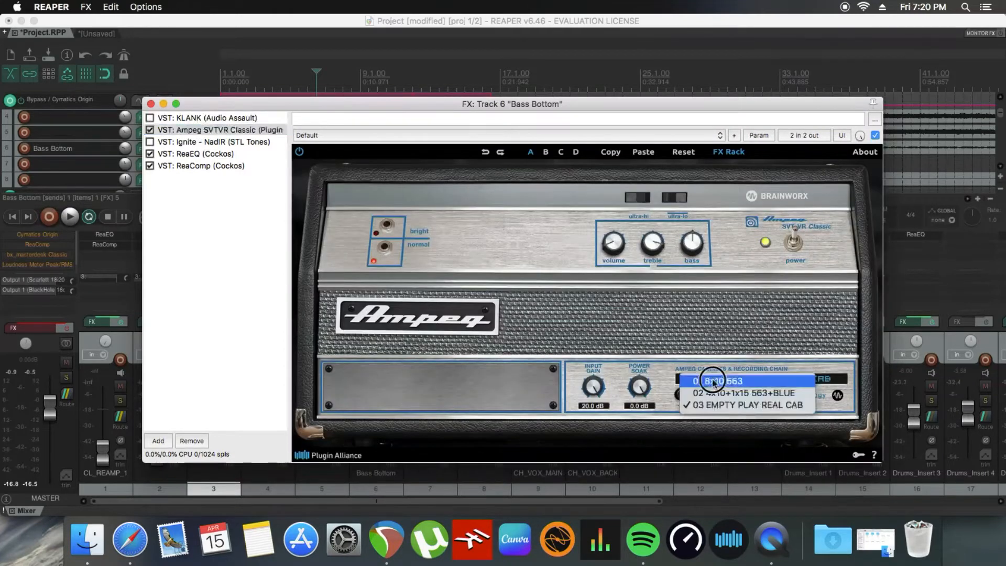
pyautogui.click(761, 382)
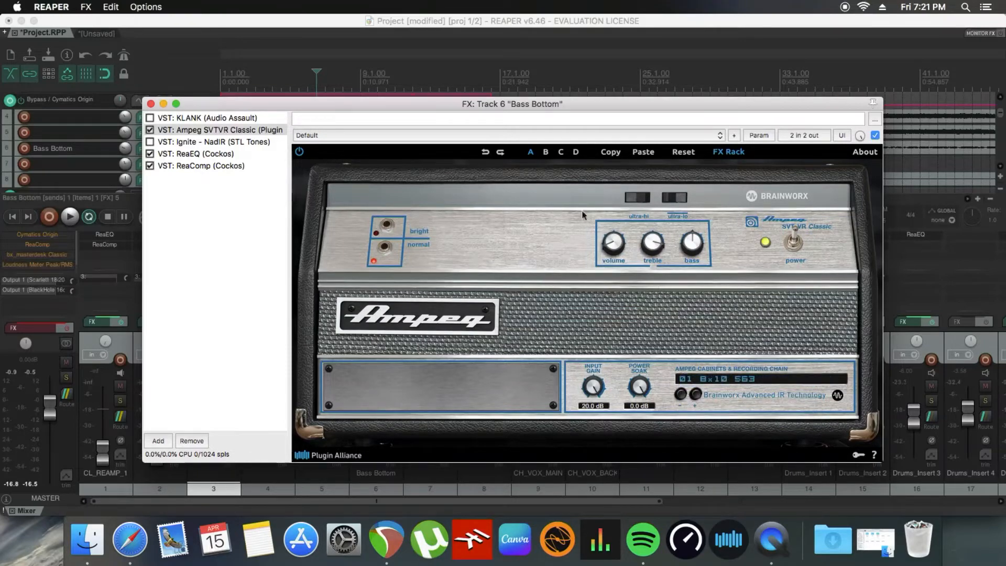
# Step: Solo Bass Bottom during playback, use the Ampeg's bright input, and raise its volume slightly
pyautogui.moveTo(472, 107); pyautogui.dragTo(416, 142)
pyautogui.click(391, 402)
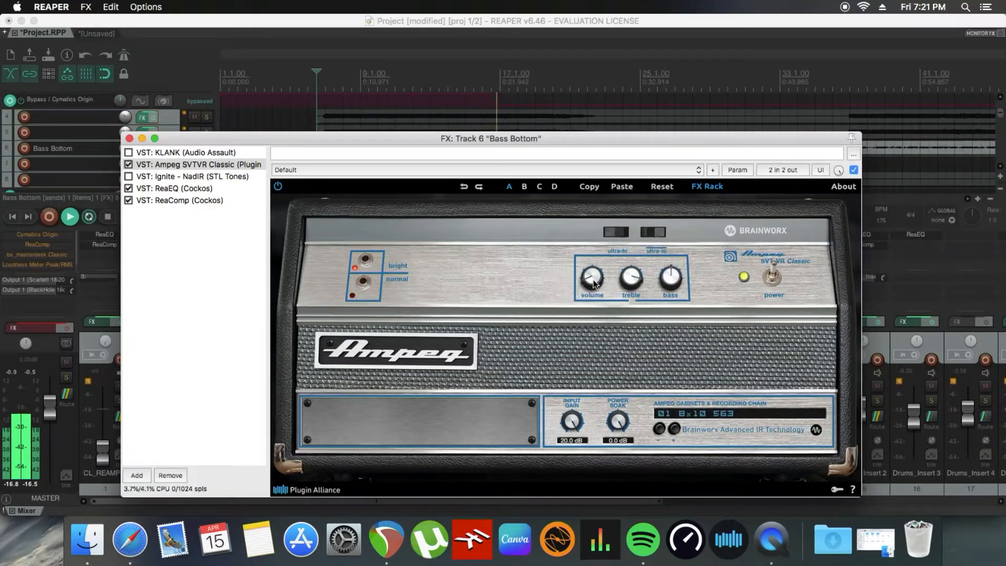
pyautogui.moveTo(594, 283); pyautogui.dragTo(592, 271)
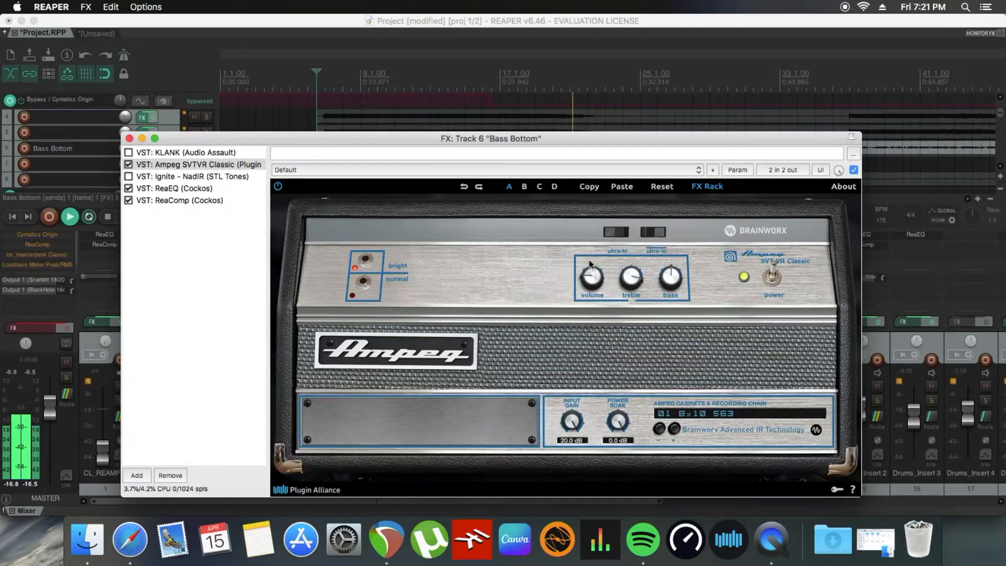
# Step: Mute track 7, try the ultra-hi switch on Bass Bottom's Ampeg, and stop playback
pyautogui.moveTo(565, 142); pyautogui.dragTo(600, 457)
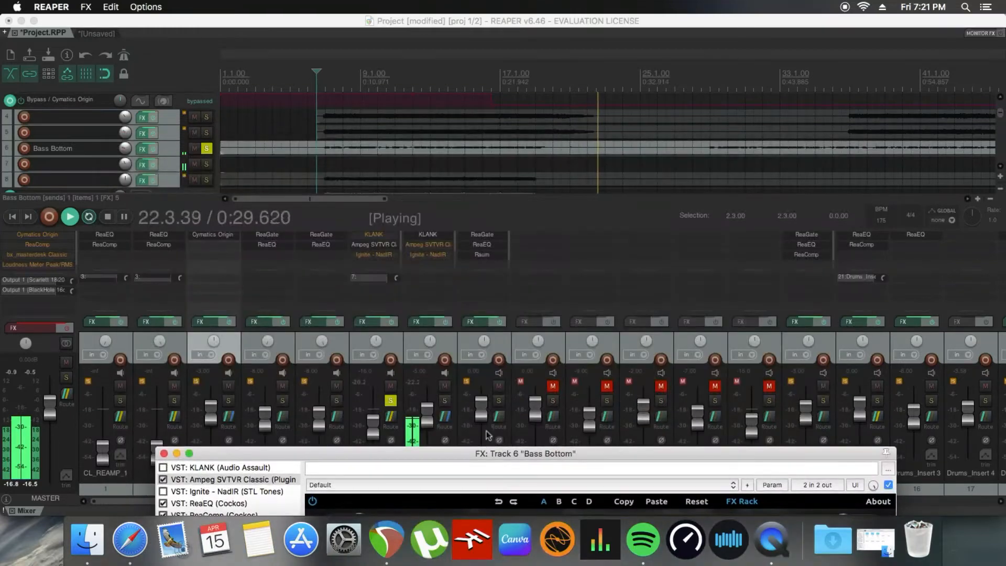
pyautogui.click(445, 386)
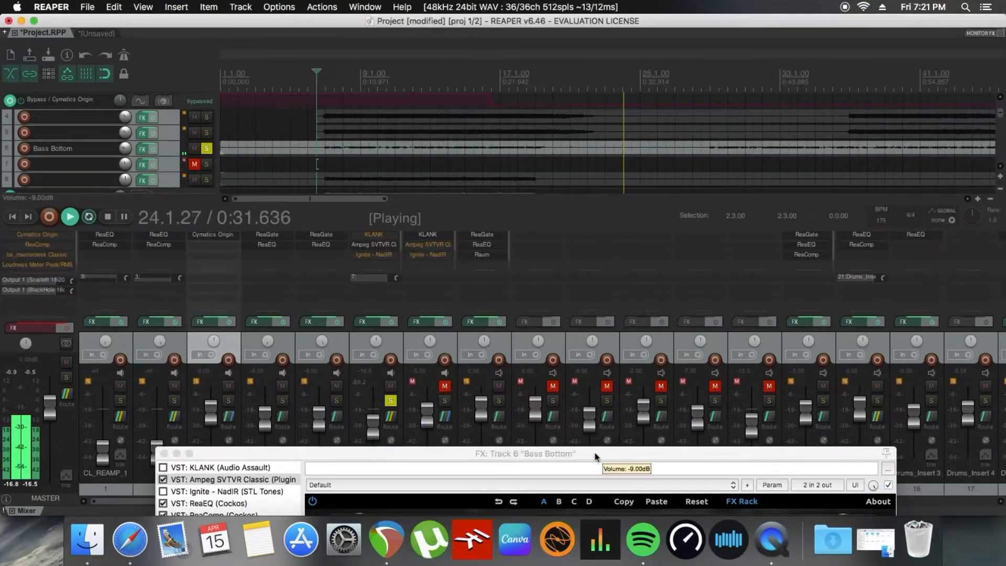
pyautogui.moveTo(596, 457); pyautogui.dragTo(561, 160)
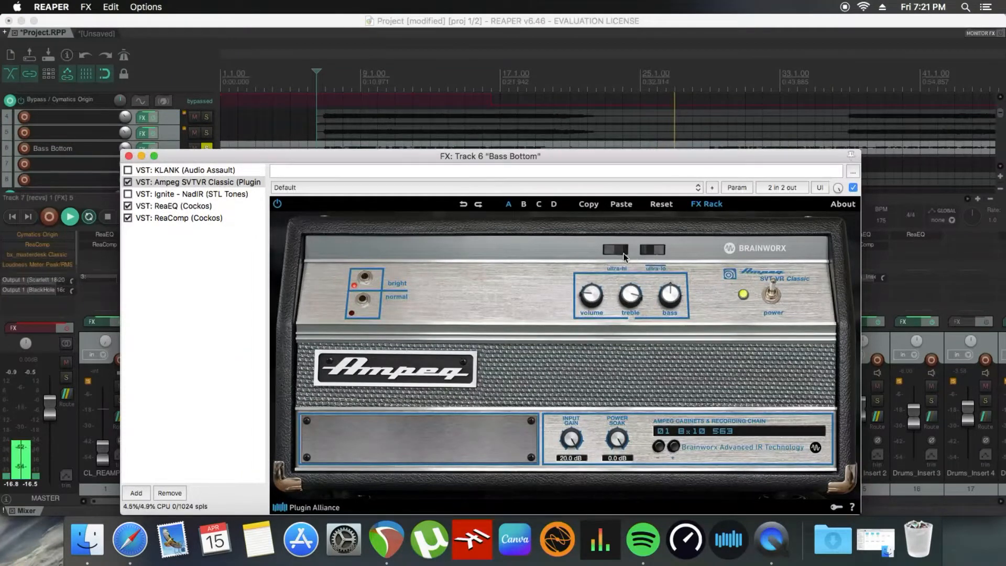
pyautogui.click(624, 256)
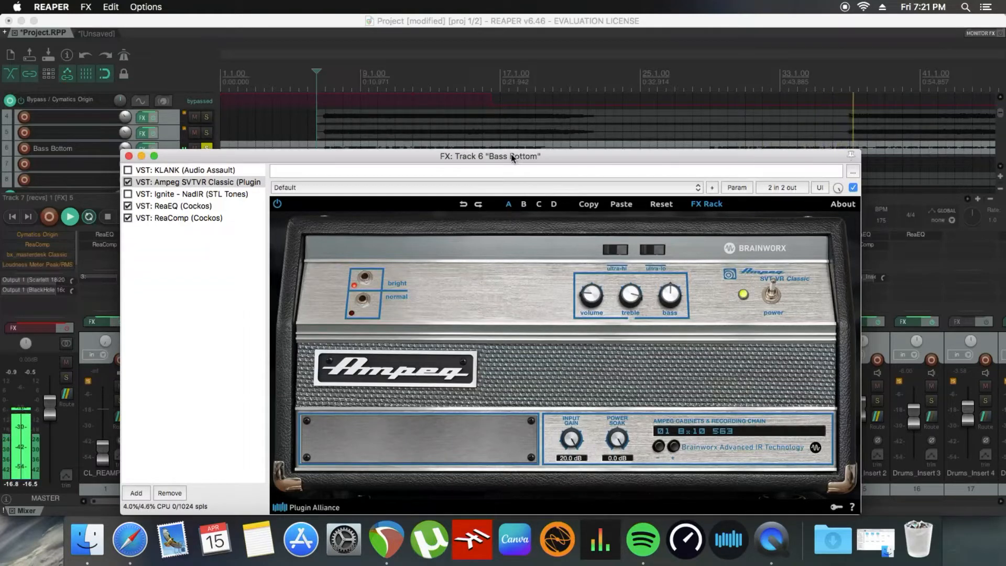
pyautogui.press('space')
# Step: Open track 7's effects chain, bypass KLANK, and enable the Ampeg SVTVR Classic in its place
pyautogui.moveTo(296, 160); pyautogui.dragTo(198, 24)
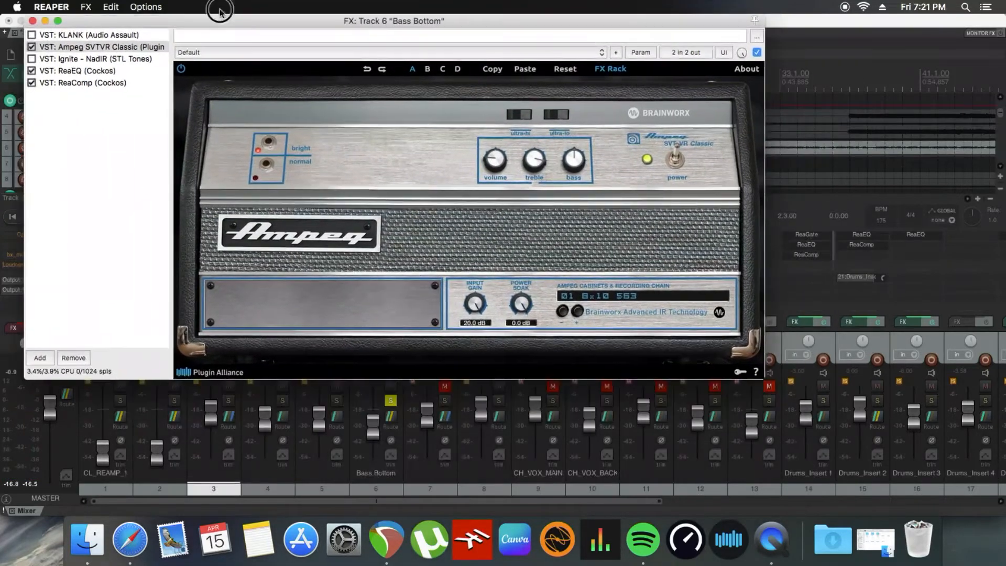
pyautogui.moveTo(433, 36); pyautogui.dragTo(435, 524)
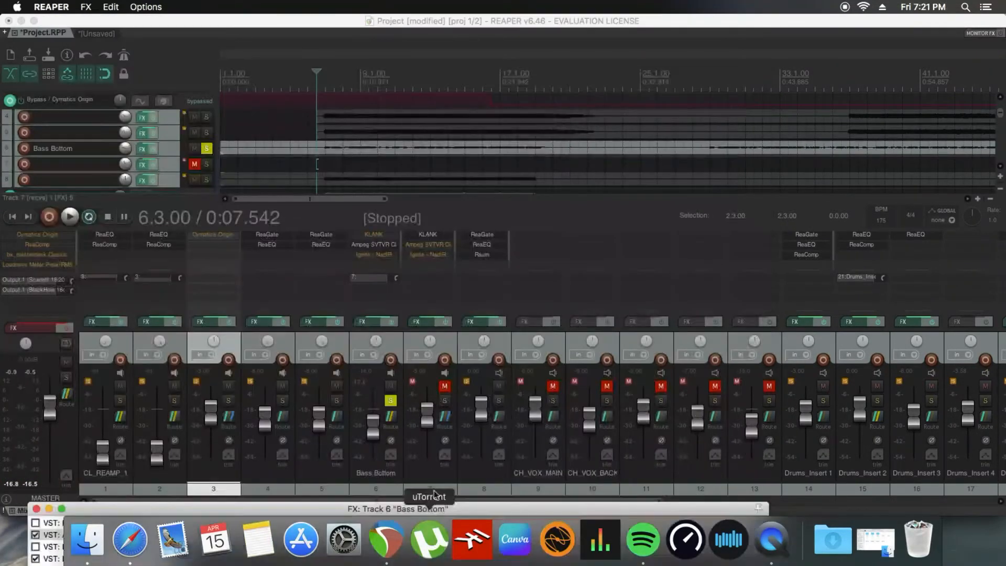
pyautogui.click(427, 328)
pyautogui.click(426, 322)
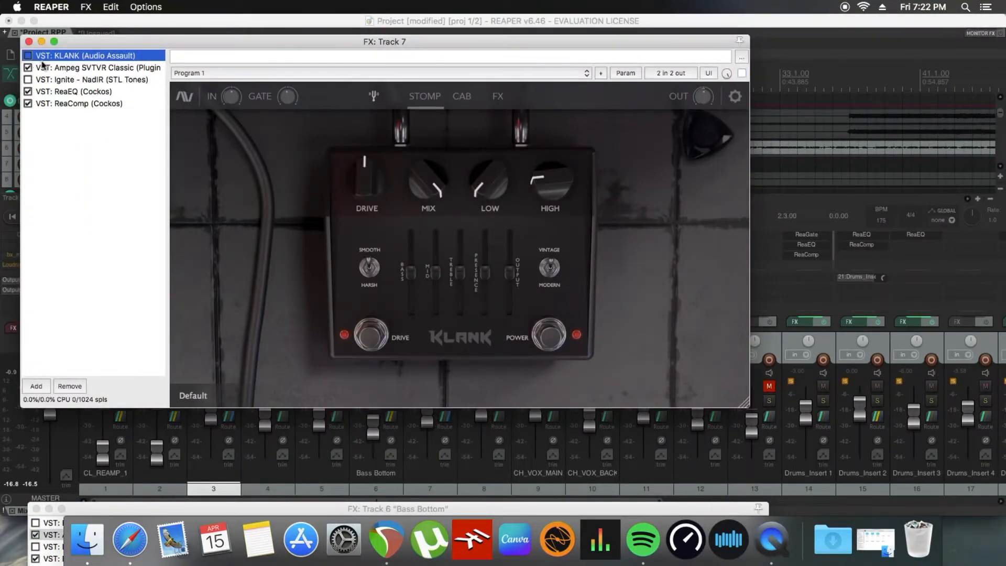
pyautogui.click(82, 69)
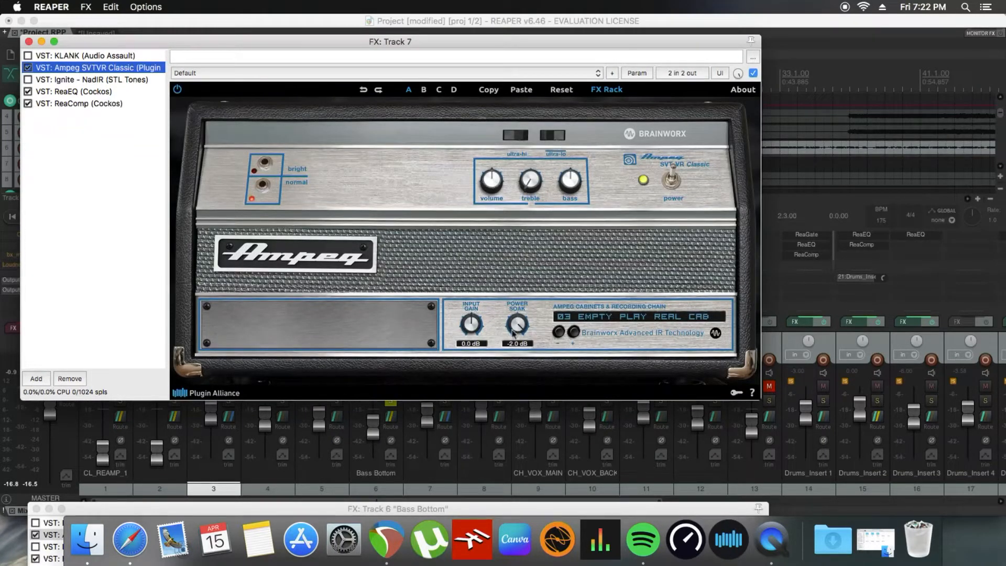
# Step: Set the Power Soak to 0.0 dB on track 7's Ampeg and choose the 02 4x10+1x15 563+BLUE cabinet
pyautogui.moveTo(521, 327); pyautogui.dragTo(525, 312)
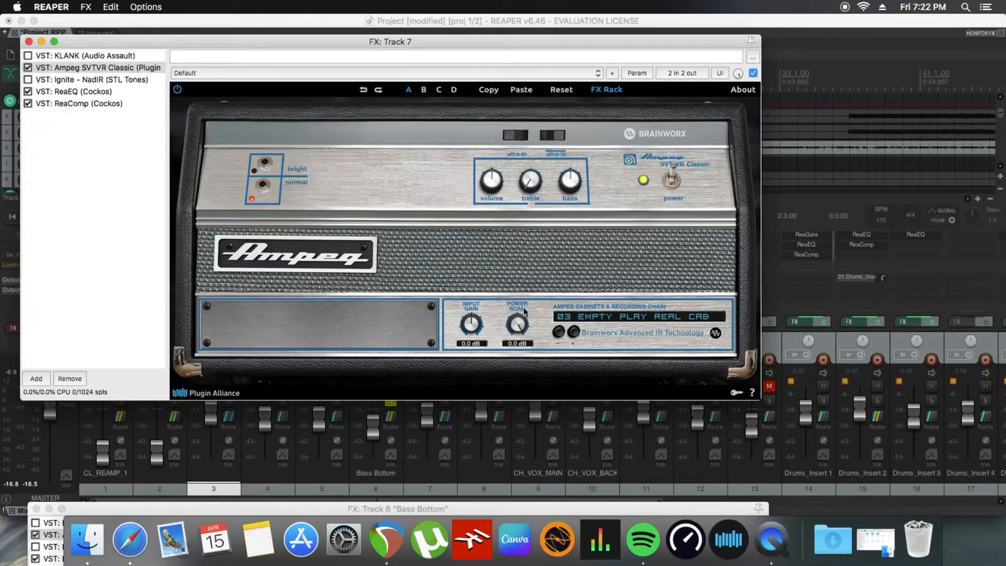
pyautogui.click(602, 320)
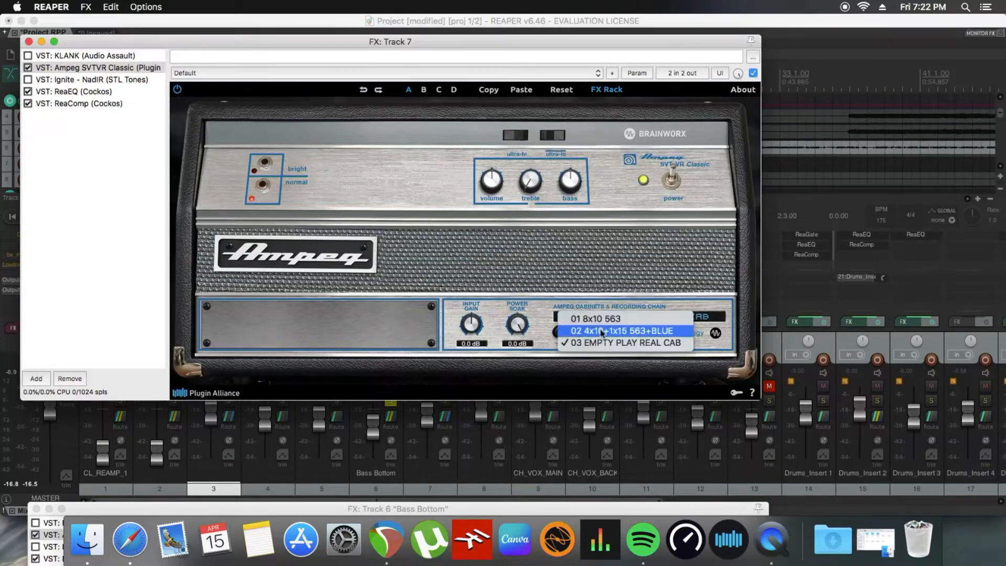
pyautogui.click(602, 332)
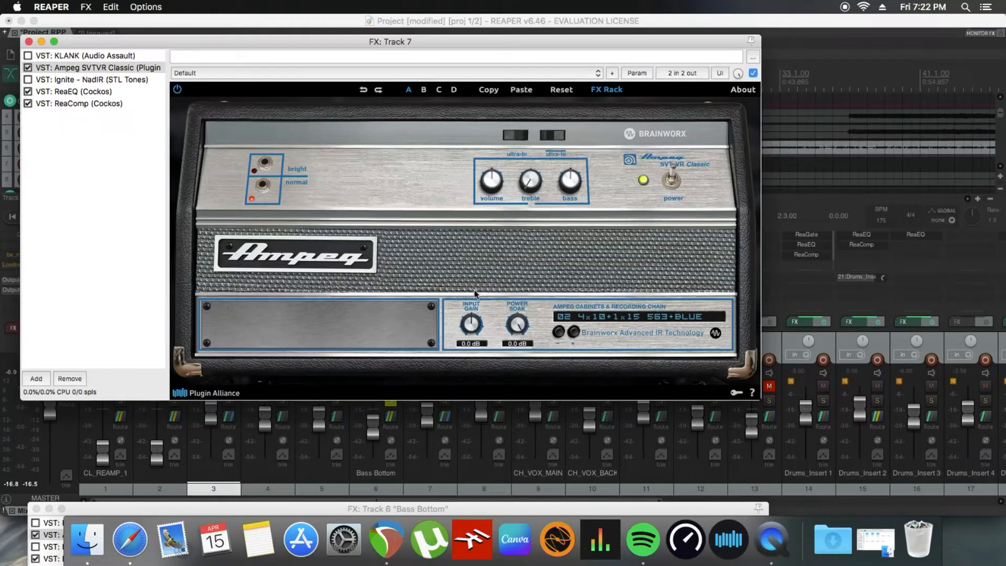
# Step: Play the song, unmute track 7, minimize its effects window, and unsolo Bass Bottom to hear both Ampeg tracks in the mix
pyautogui.press('space')
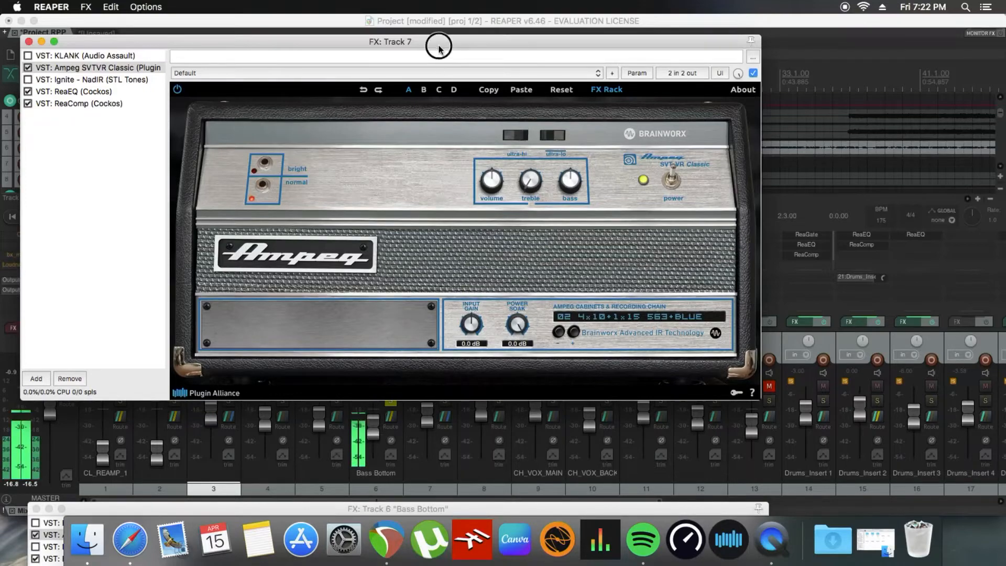
pyautogui.moveTo(440, 47); pyautogui.dragTo(681, 77)
pyautogui.click(455, 418)
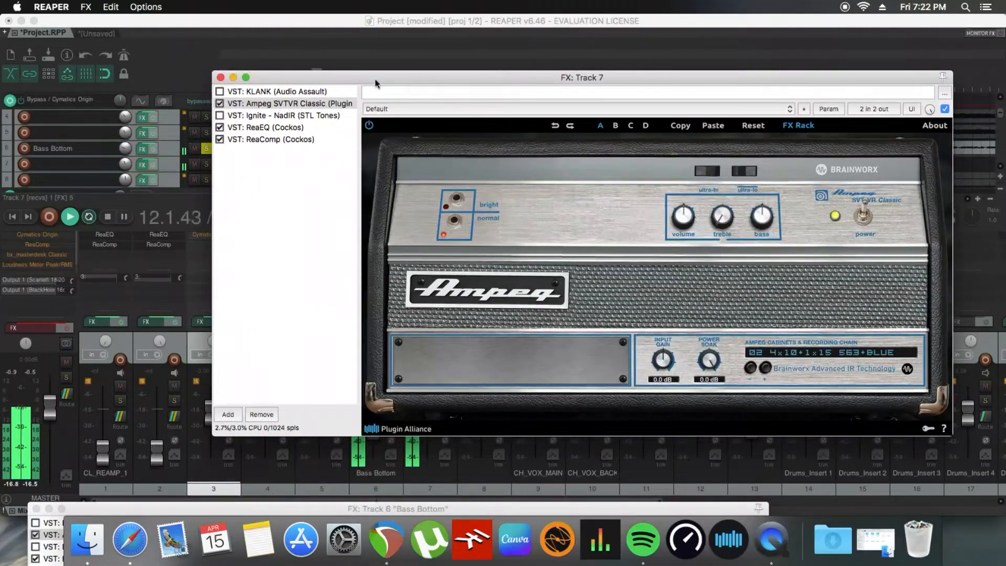
pyautogui.click(233, 77)
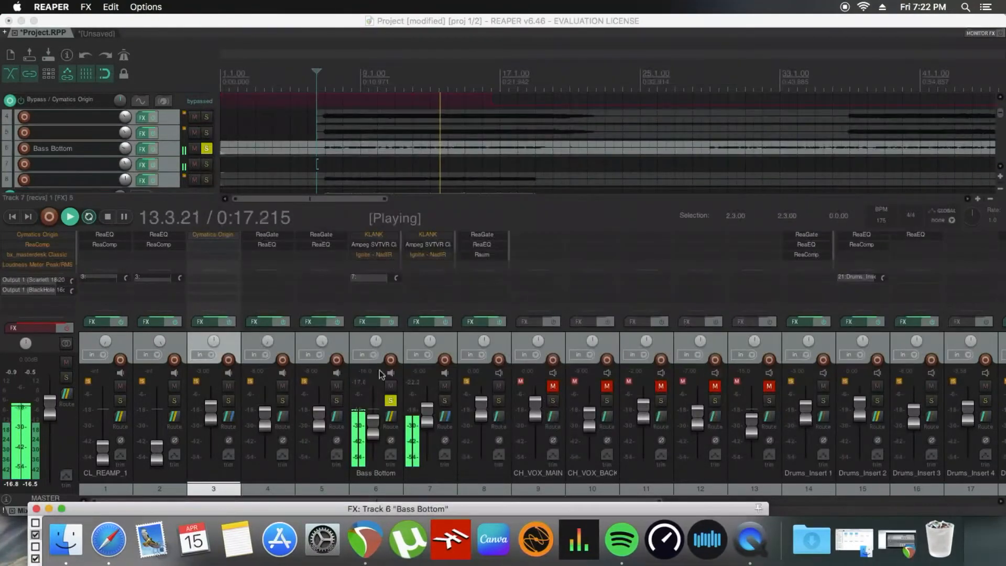
pyautogui.click(391, 402)
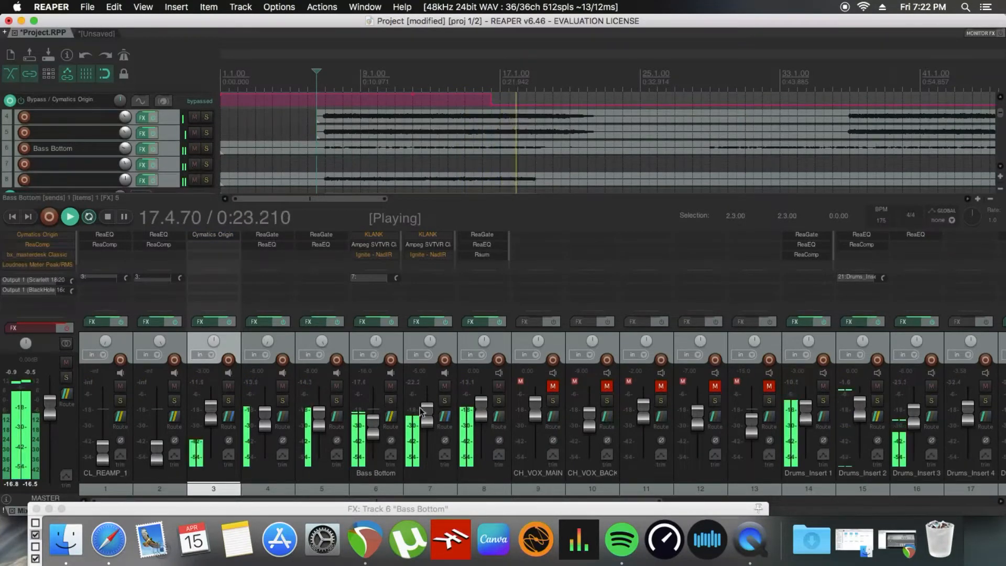
# Step: Check the send and receive routing between Bass Bottom and track 7, close the routing window, and stop playback
pyautogui.click(445, 418)
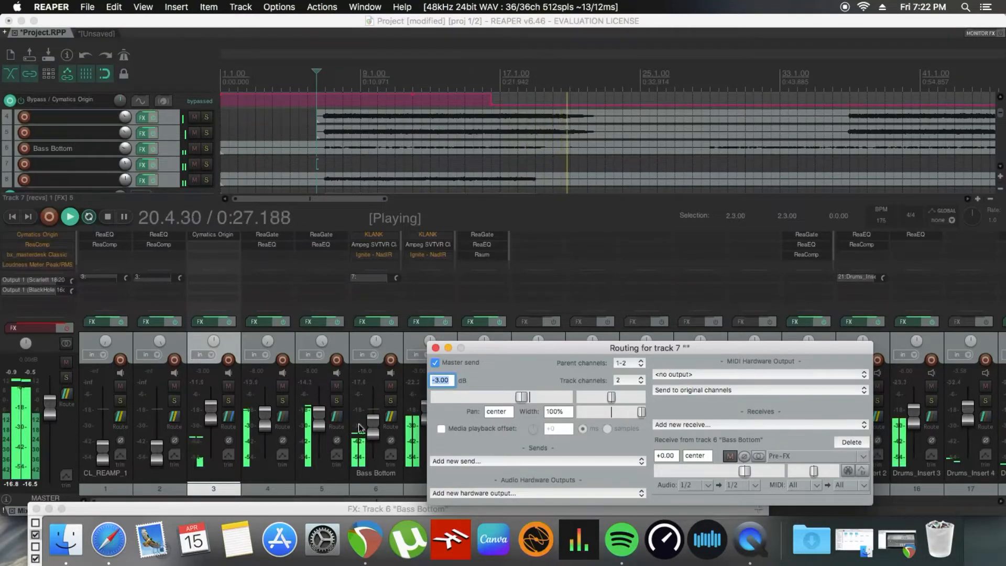
pyautogui.click(390, 420)
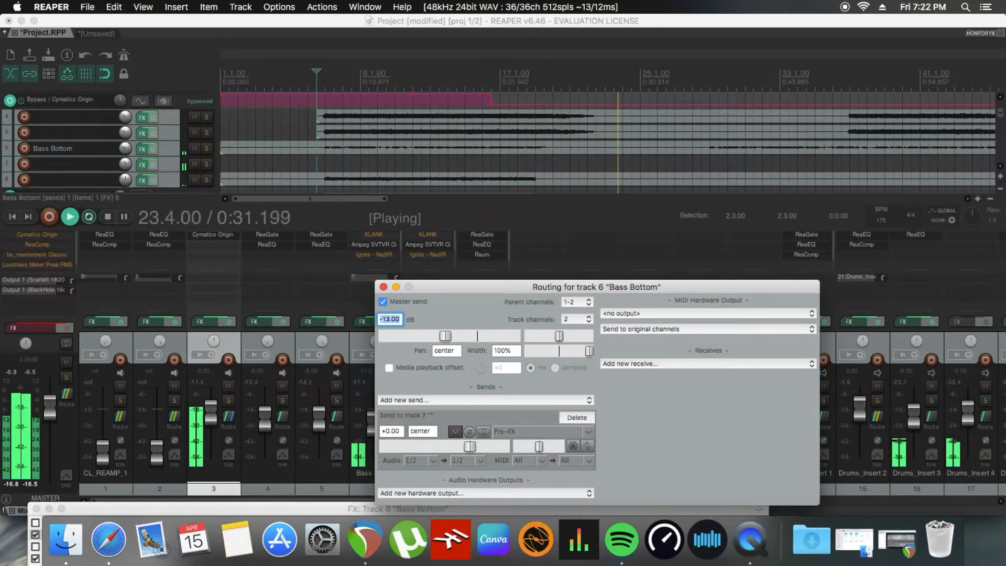
pyautogui.click(385, 288)
pyautogui.press('space')
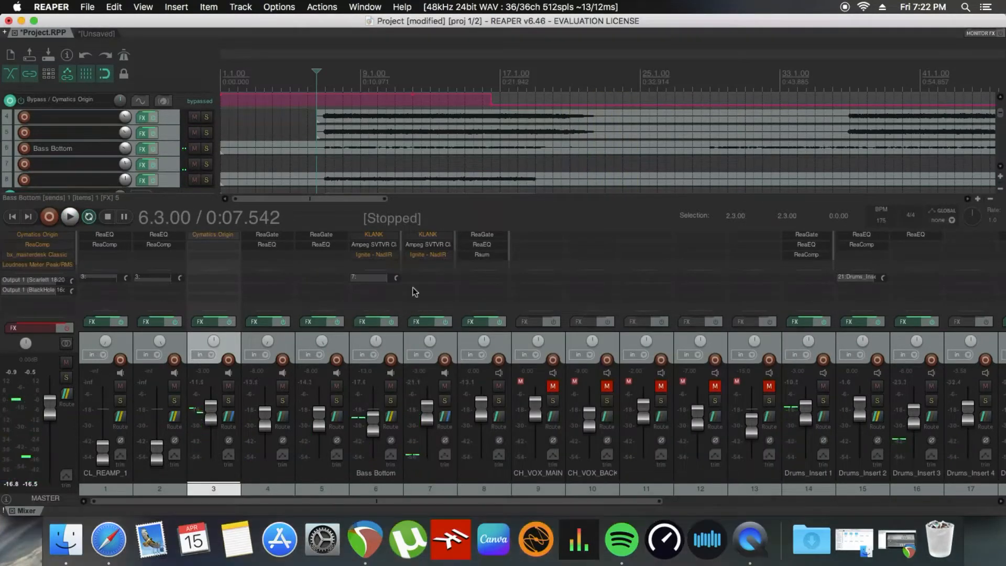
# Step: Open Bass Bottom's Ampeg SVTVR Classic, adjust its ultra-hi switch and nudge the treble up, and close the effects window
pyautogui.click(363, 321)
pyautogui.click(525, 253)
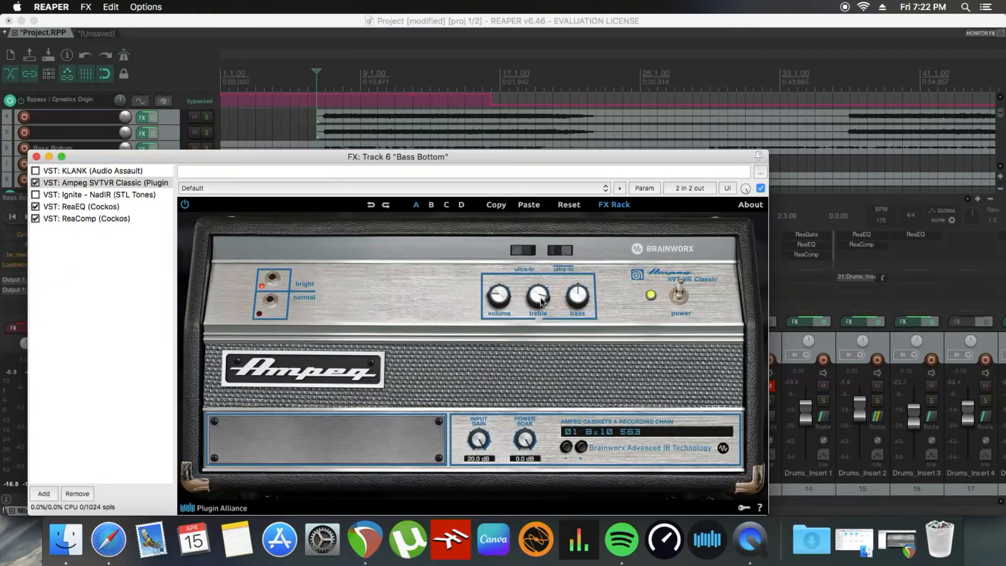
pyautogui.moveTo(541, 298); pyautogui.dragTo(540, 291)
pyautogui.click(36, 157)
# Step: Play the song, solo and unsolo Bass Bottom to compare the bass alone and in the mix, and stop playback
pyautogui.press('space')
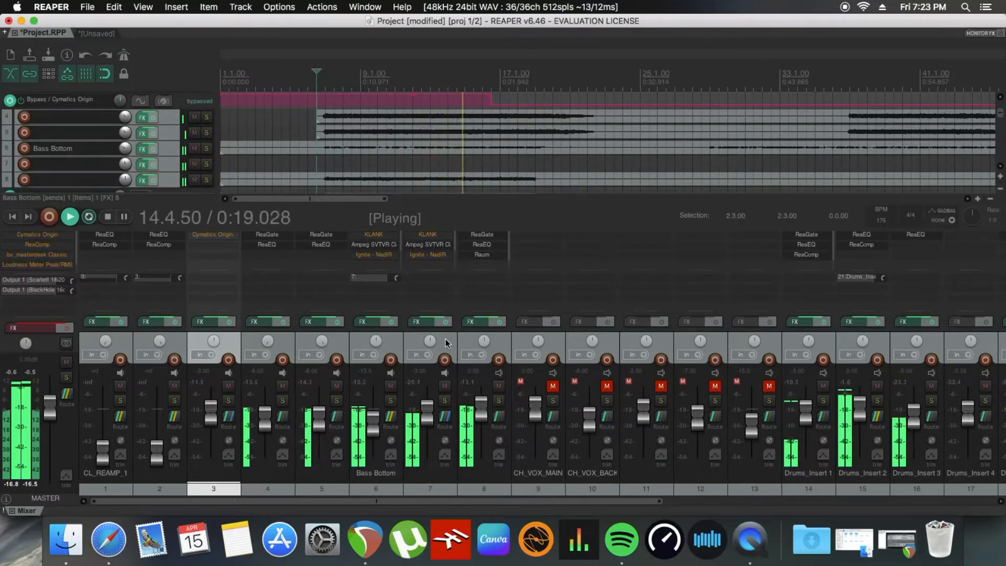
pyautogui.click(390, 401)
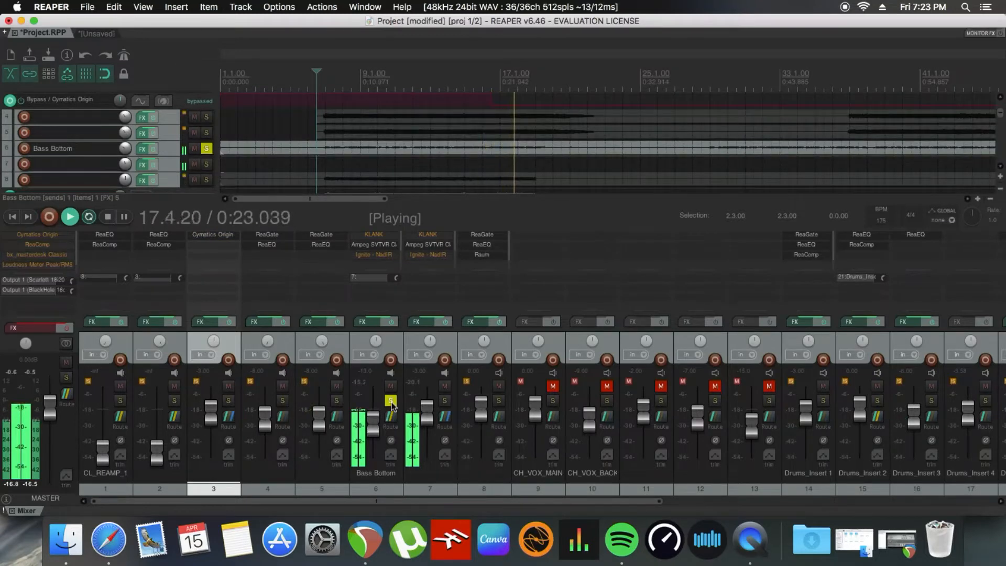
pyautogui.click(391, 401)
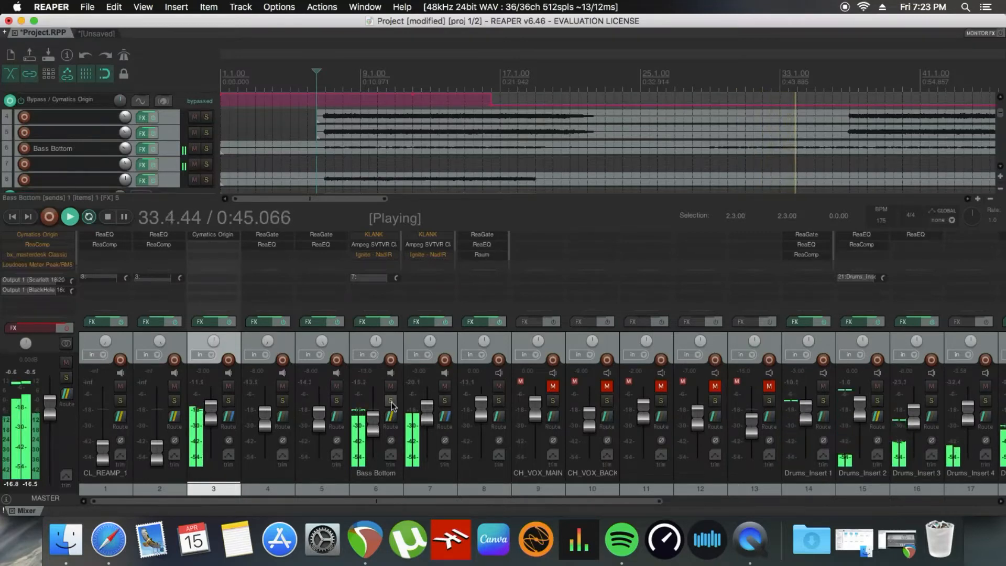
pyautogui.press('space')
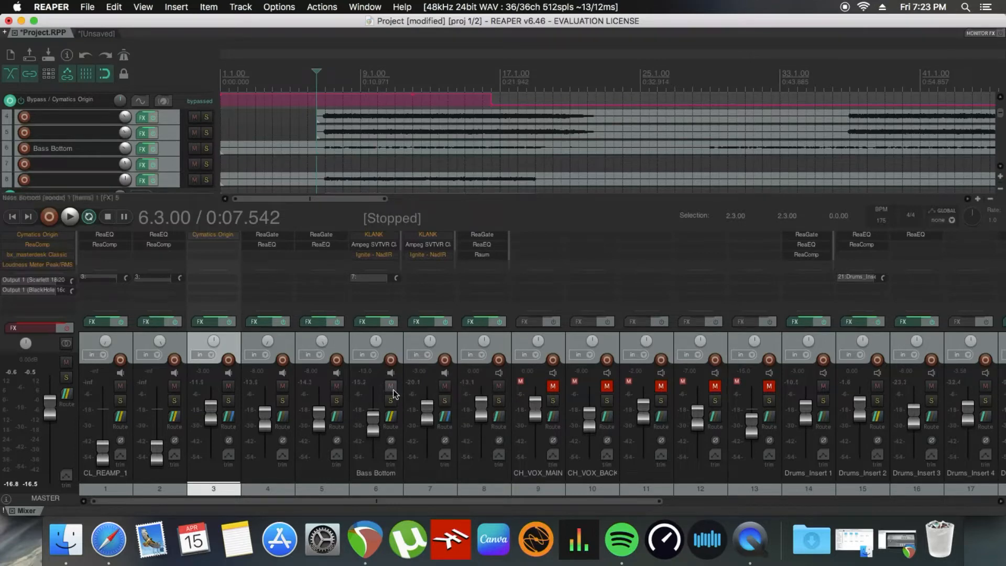
# Step: Play the song with track 7 soloed and set its Ampeg cabinet to 03 EMPTY PLAY REAL CAB
pyautogui.click(446, 402)
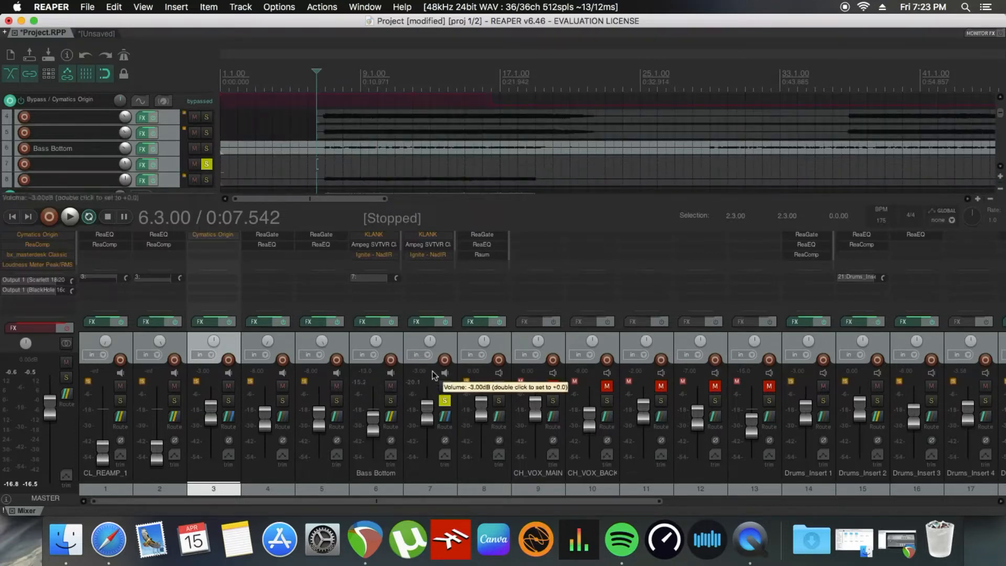
pyautogui.press('space')
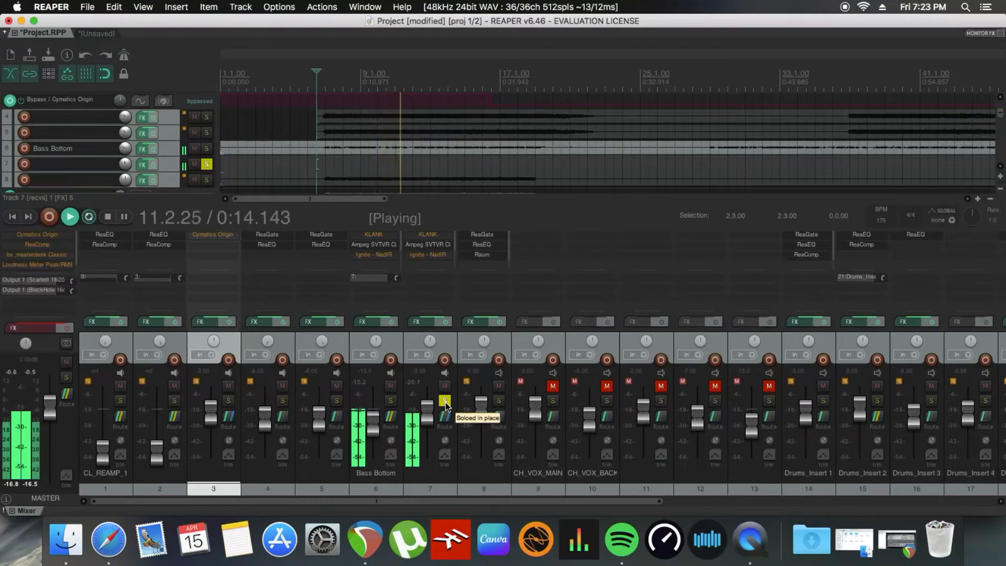
pyautogui.click(425, 323)
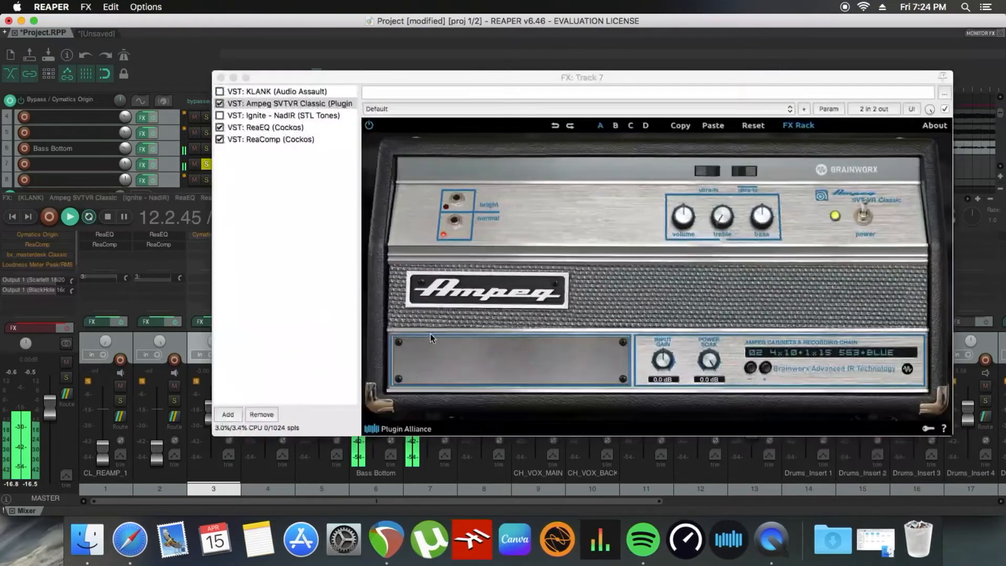
pyautogui.click(807, 355)
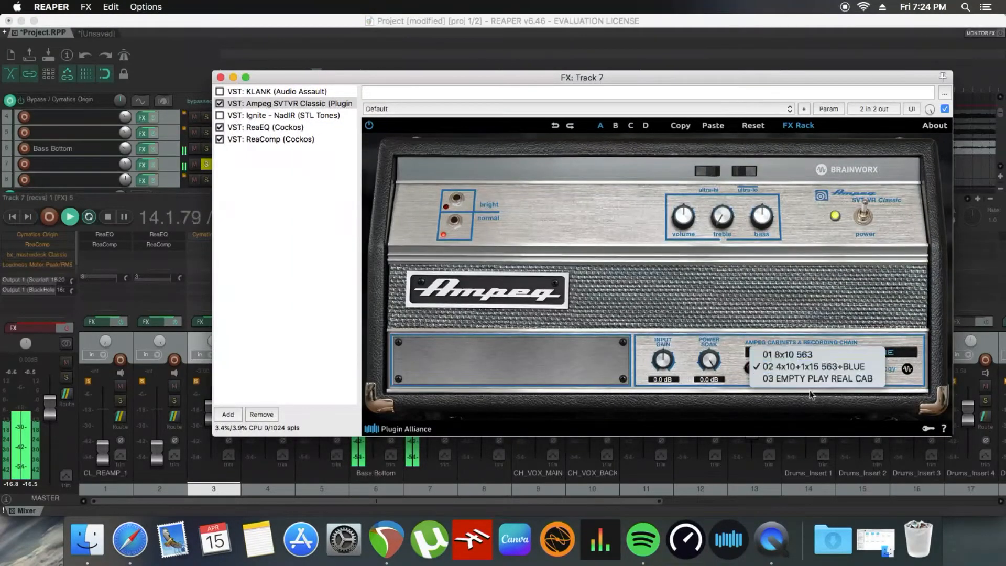
pyautogui.click(813, 378)
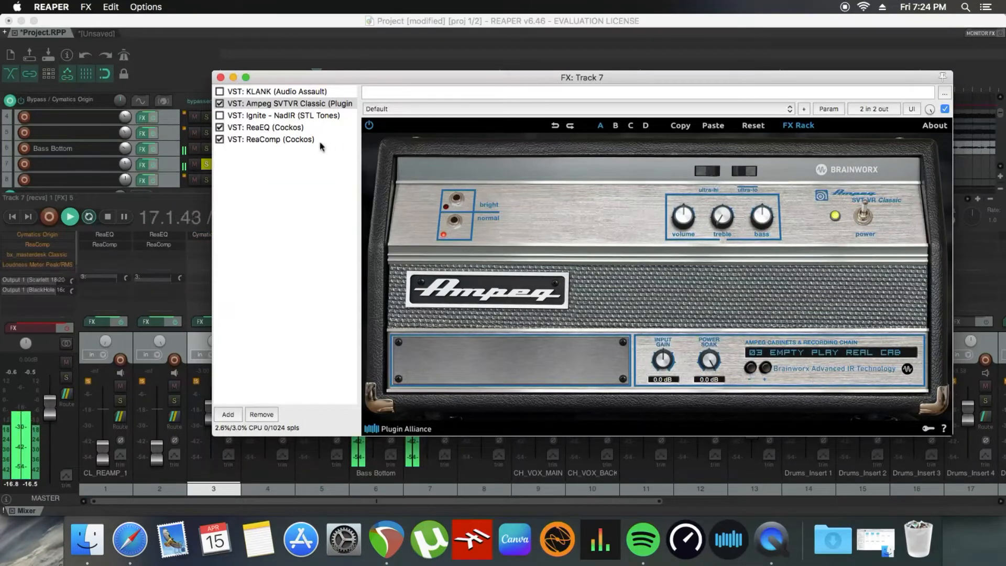
# Step: Enable Ignite - NadIR in track 7's effects chain and close the effects window
pyautogui.click(243, 117)
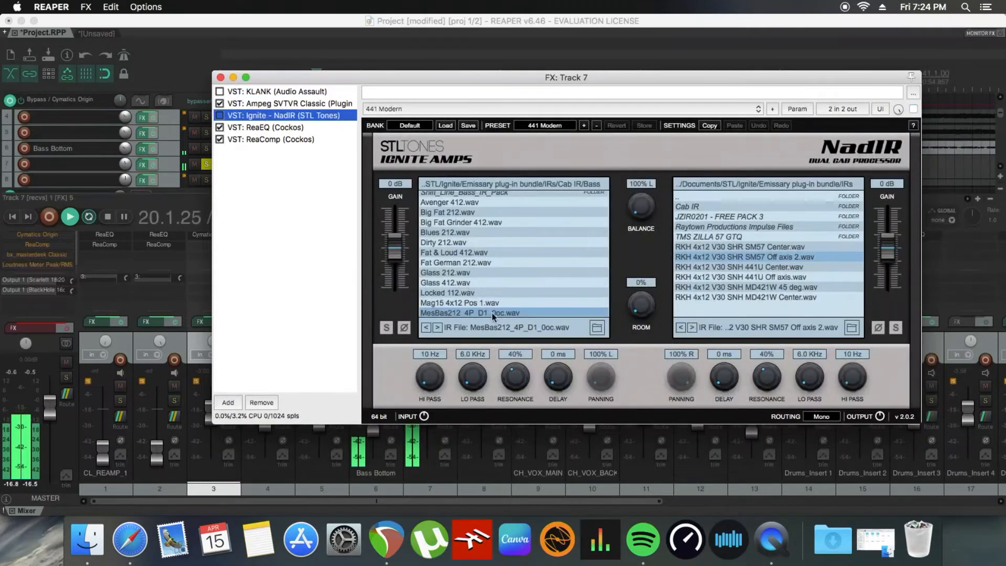
pyautogui.click(220, 116)
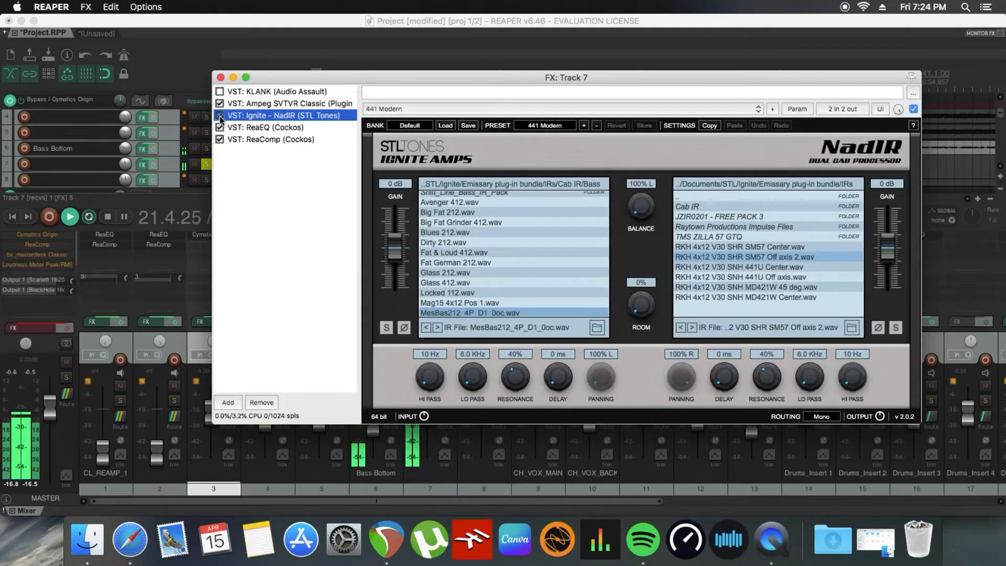
pyautogui.click(222, 78)
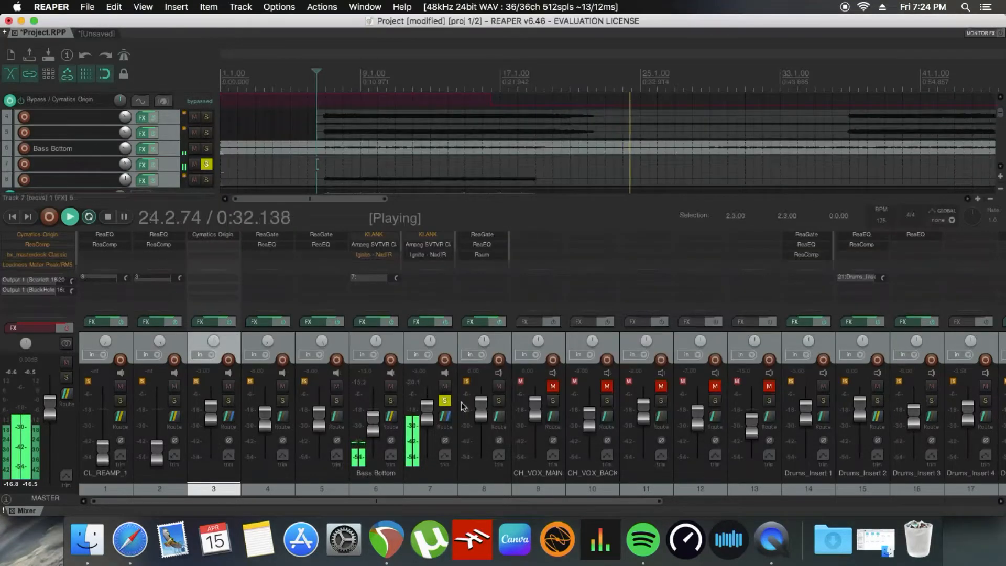
# Step: Solo Bass Bottom instead of track 7, and on its Ampeg center the treble and switch the input to normal
pyautogui.click(392, 402)
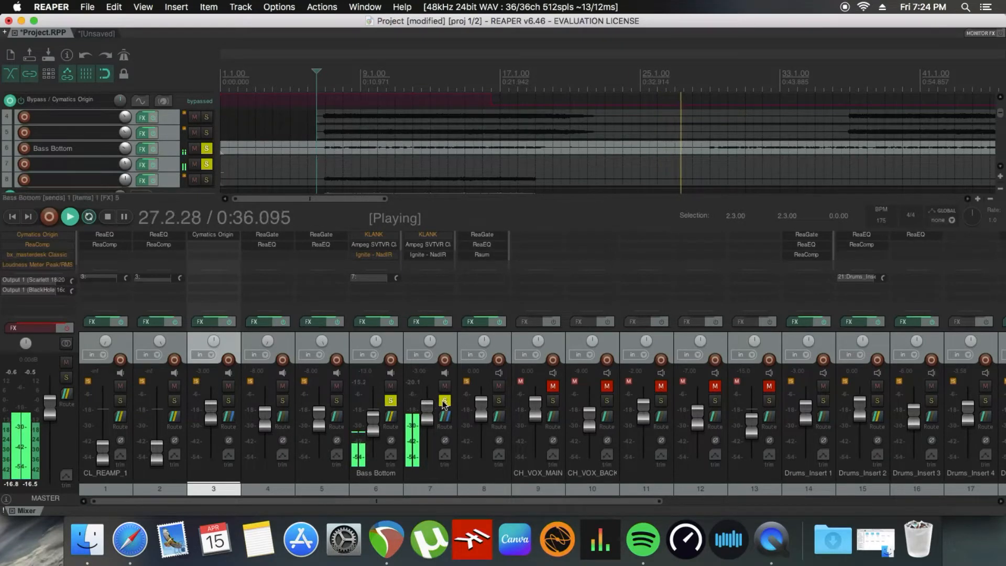
pyautogui.click(446, 402)
pyautogui.click(371, 322)
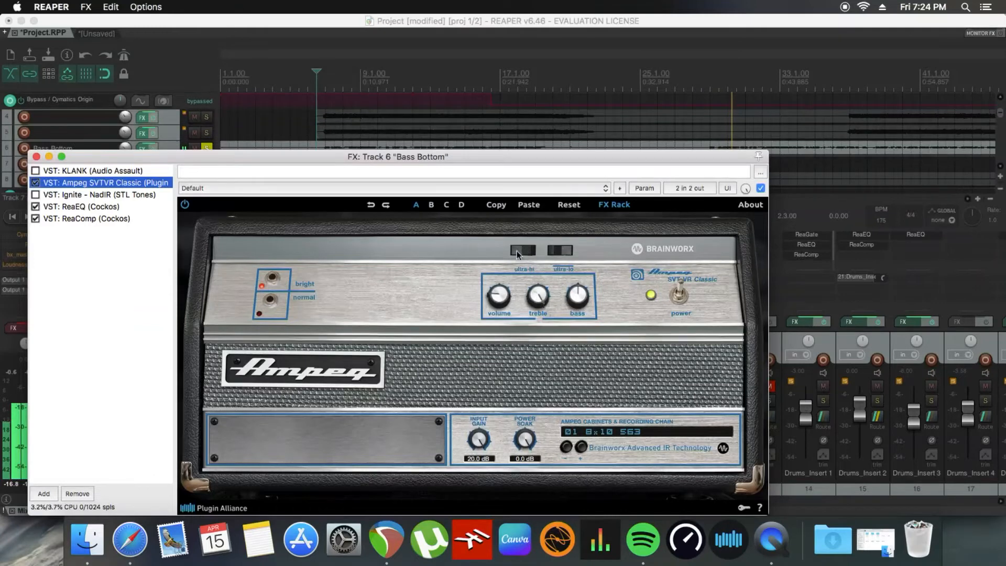
pyautogui.moveTo(537, 296); pyautogui.dragTo(540, 349)
pyautogui.click(273, 304)
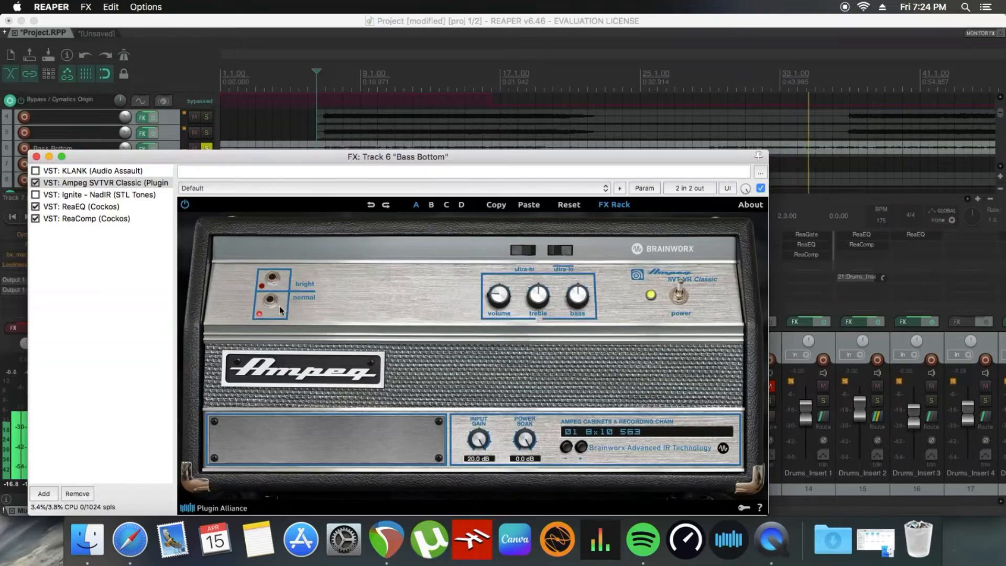
# Step: Turn off KLANK's Kompressor on Bass Bottom, check its cabinet and stomp settings, and enable KLANK ahead of the Ampeg
pyautogui.click(93, 171)
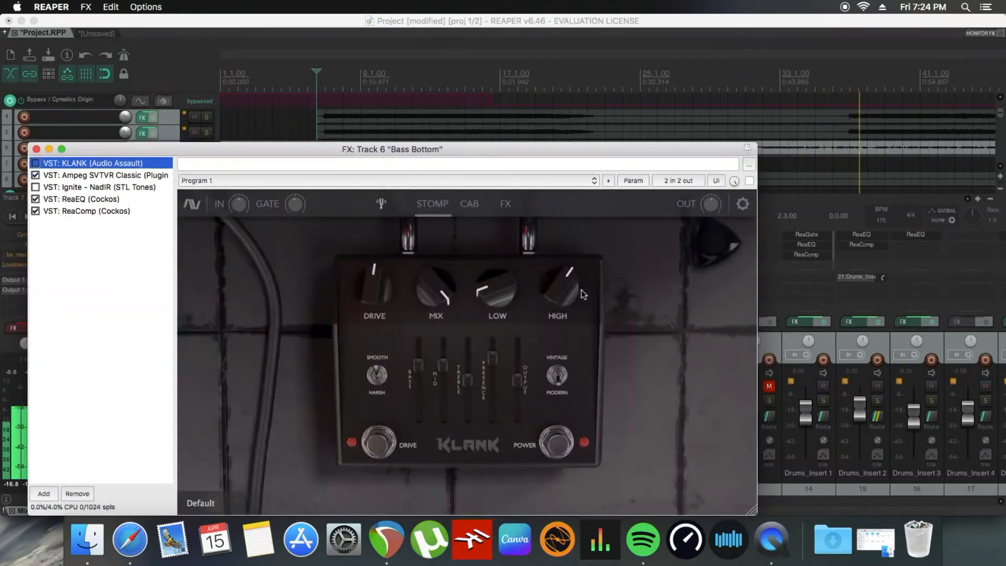
pyautogui.click(504, 203)
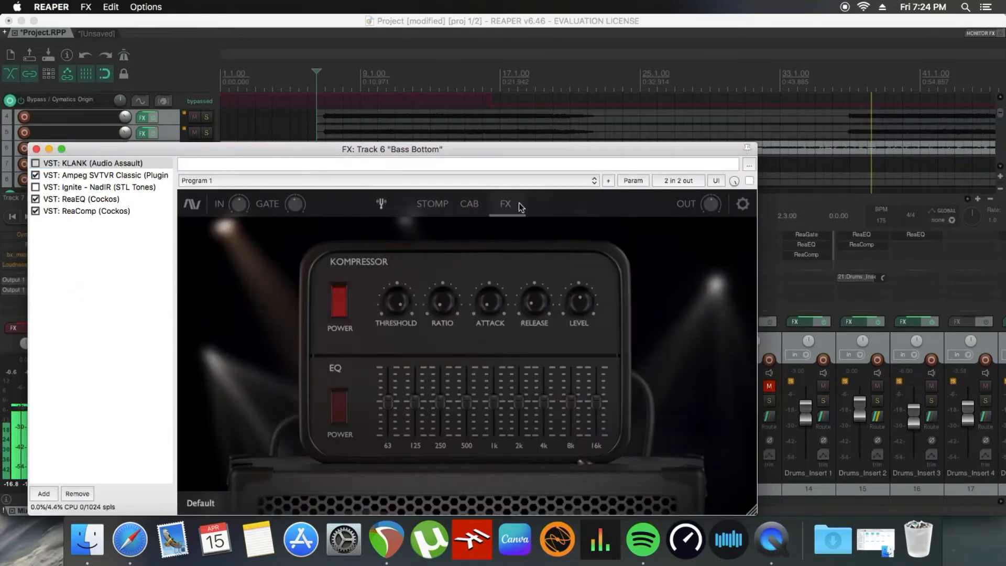
pyautogui.click(343, 305)
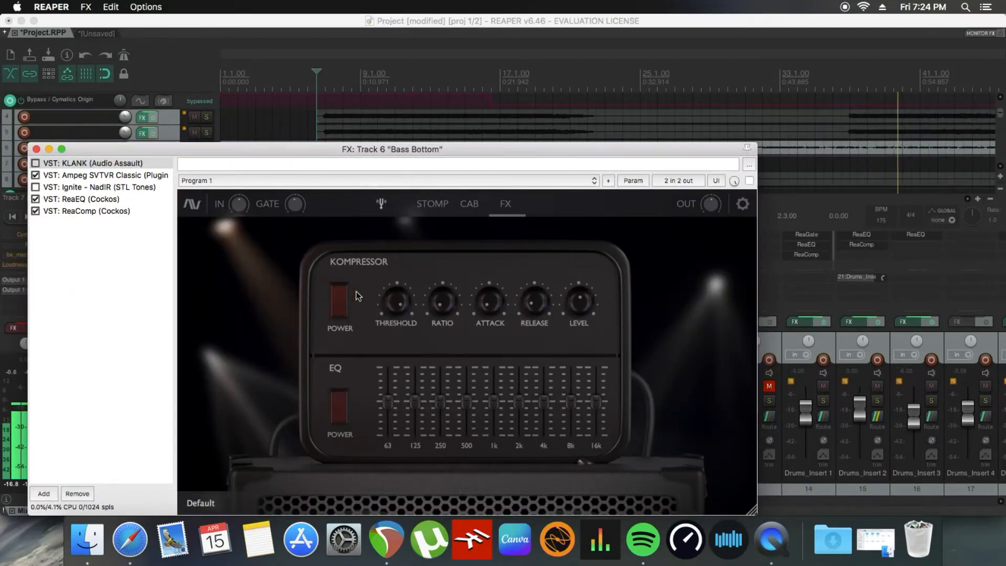
pyautogui.click(471, 205)
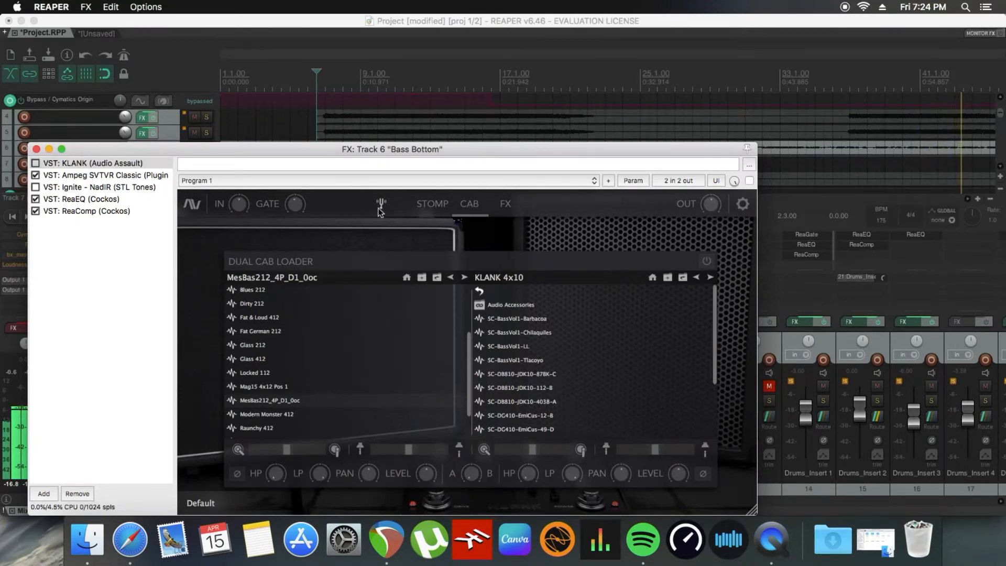
pyautogui.click(433, 203)
pyautogui.click(35, 164)
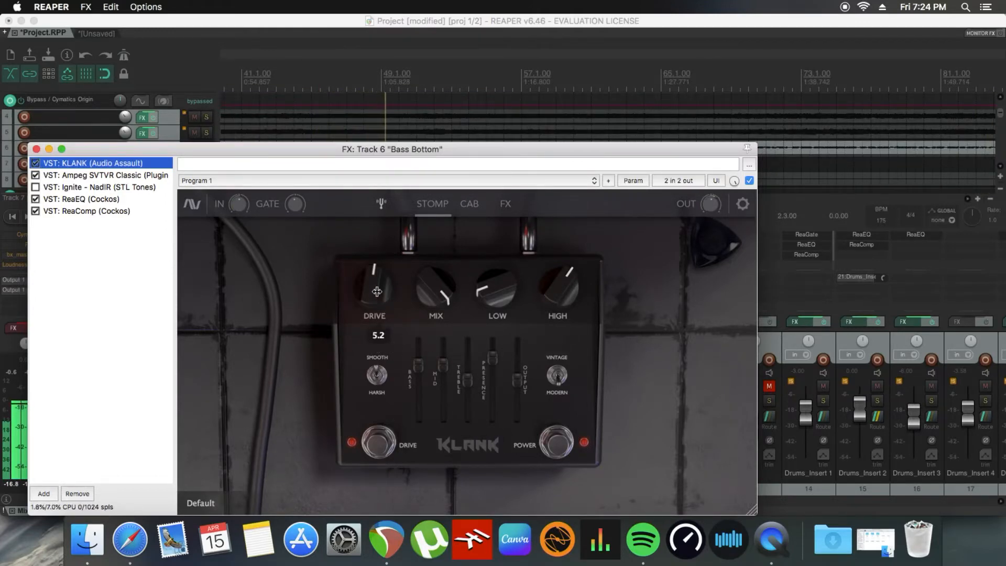
pyautogui.click(560, 377)
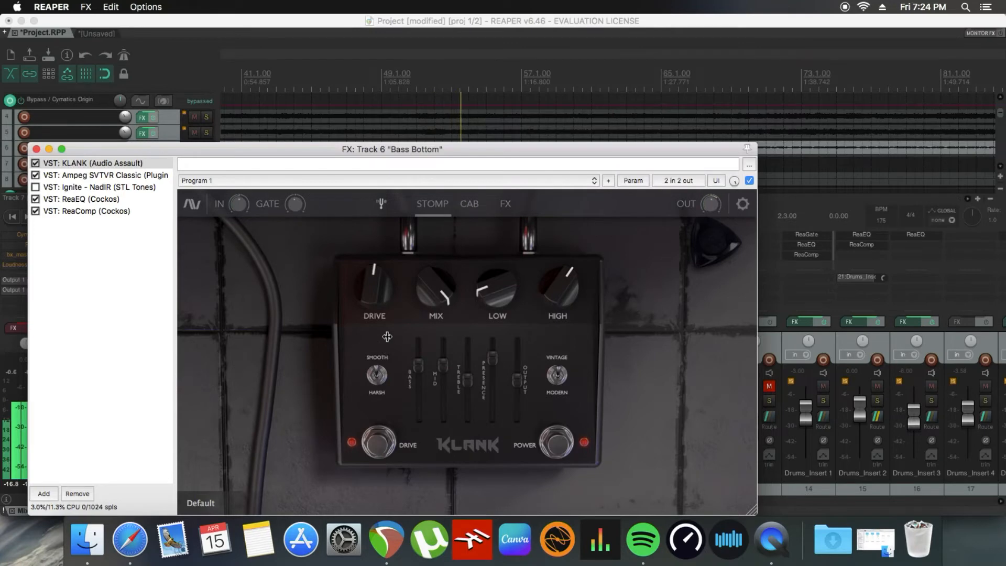
# Step: Set Bass Bottom's Ampeg cabinet to 03 EMPTY PLAY REAL CAB, enable Ignite - NadIR, and close the effects window
pyautogui.click(69, 188)
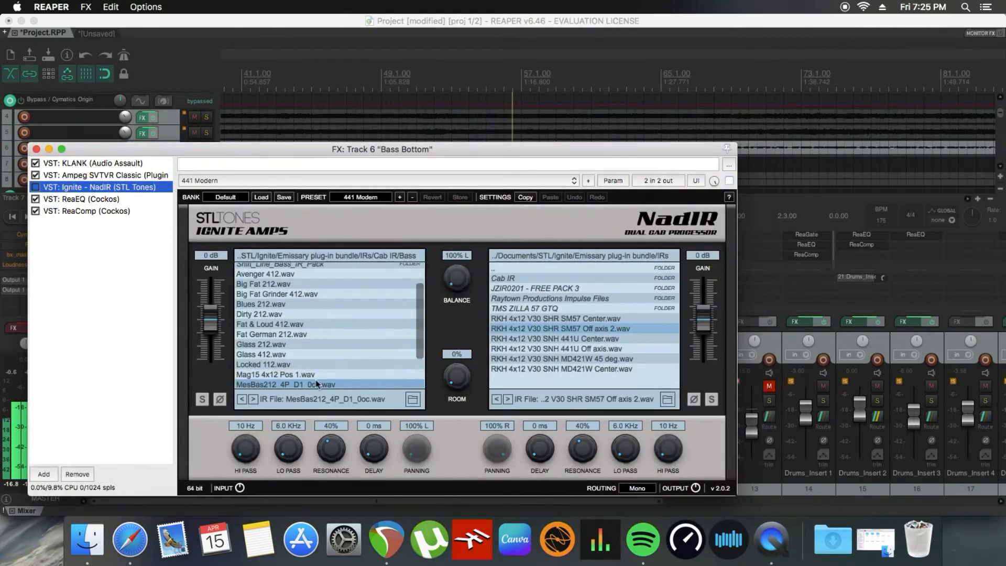
pyautogui.click(108, 176)
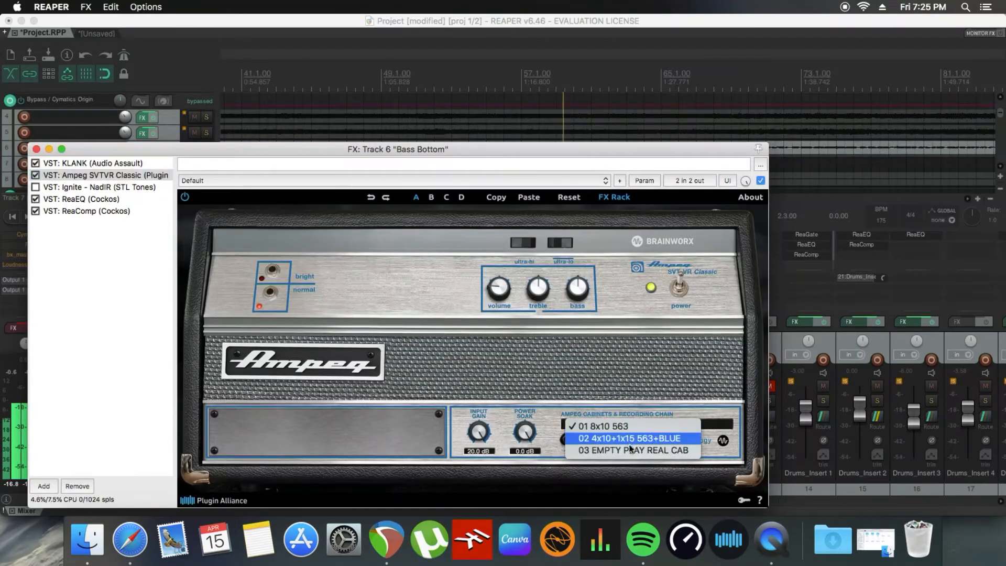
pyautogui.click(631, 451)
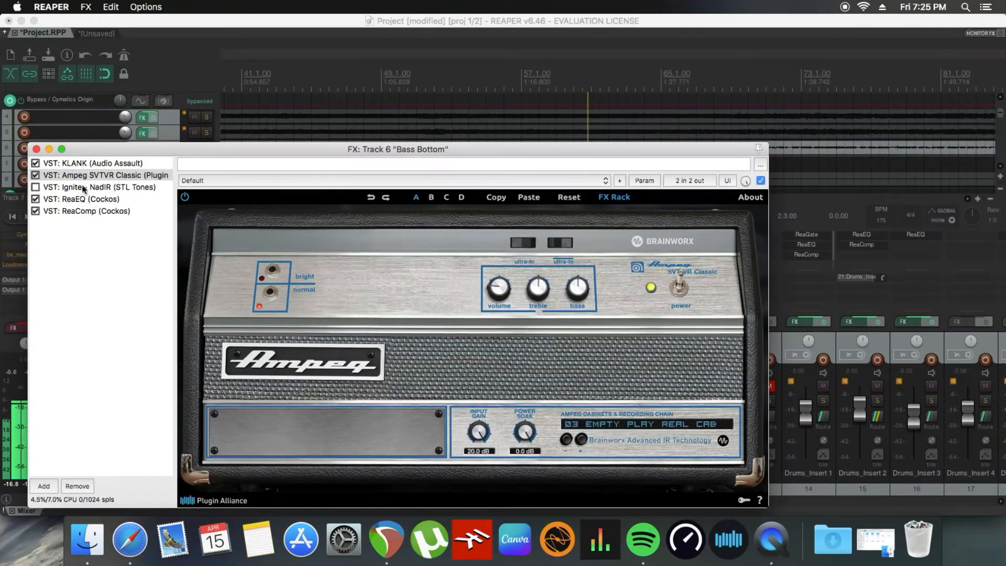
pyautogui.click(35, 188)
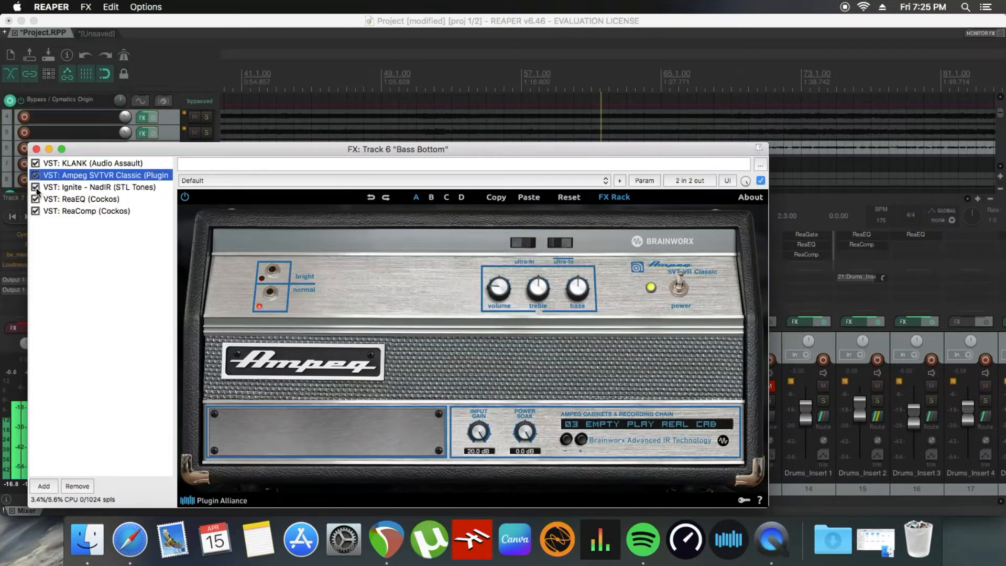
pyautogui.click(37, 149)
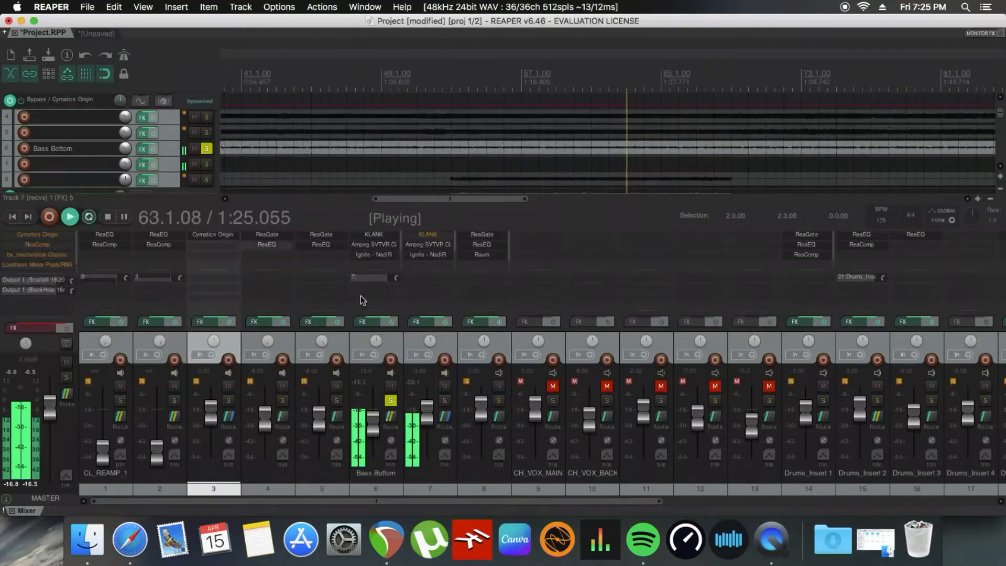
# Step: Unsolo Bass Bottom to hear the new bass chain in the mix, replay the song from the edit cursor, and stop playback
pyautogui.click(391, 401)
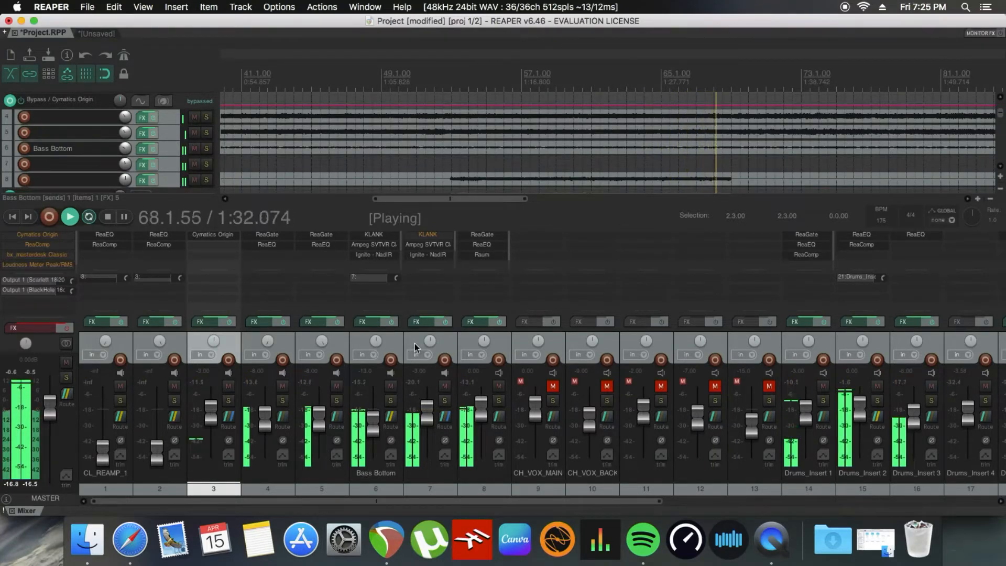
pyautogui.press('space')
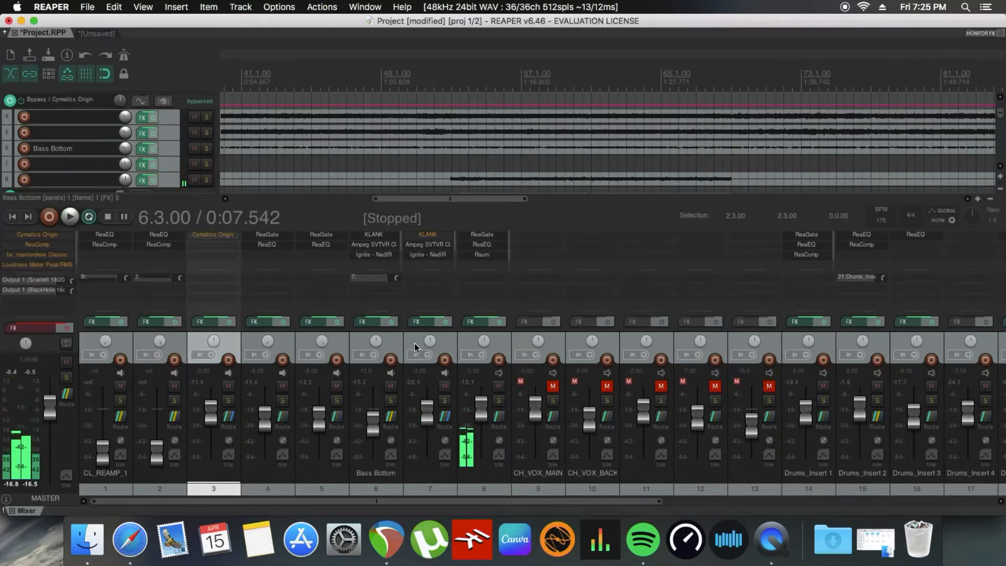
pyautogui.press('space')
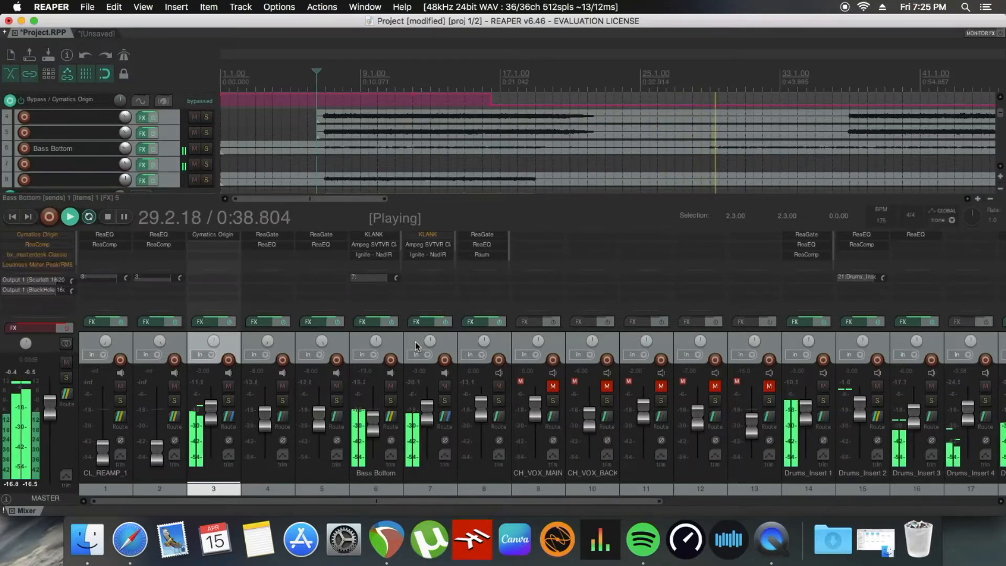
pyautogui.press('space')
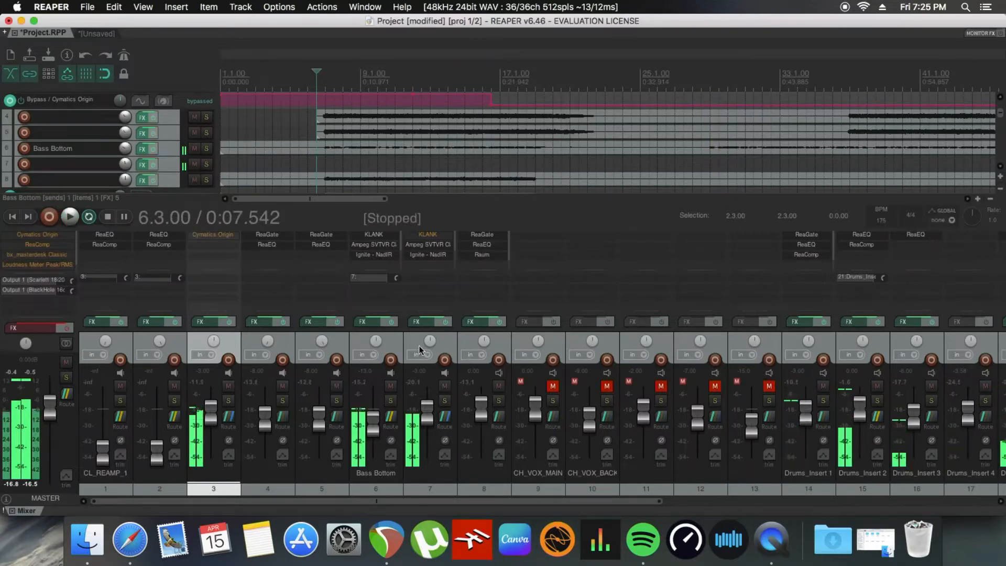
# Step: Solo Bass Bottom, play the song from 16.3.00, and mute track 7 to hear the bottom layer alone
pyautogui.click(392, 401)
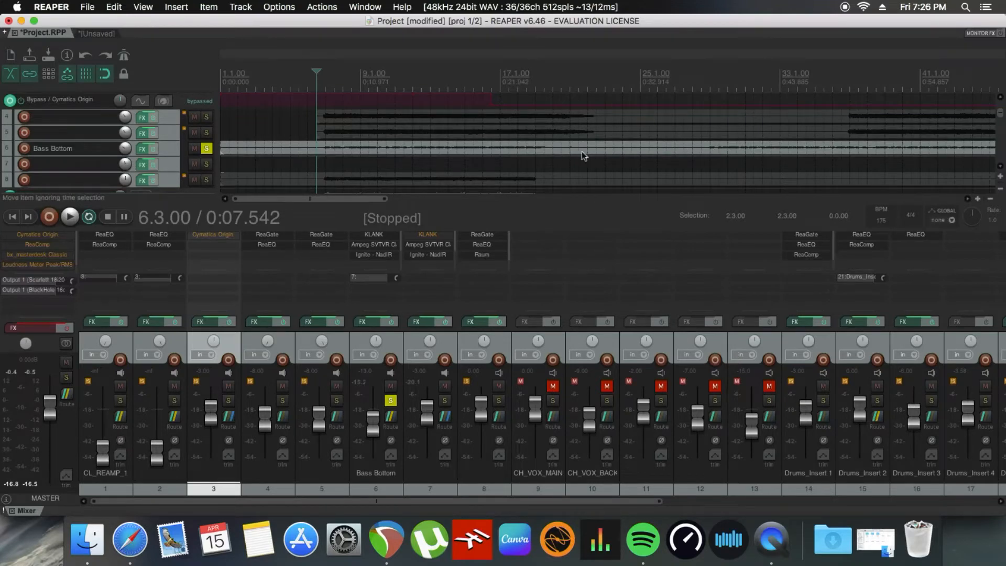
pyautogui.click(491, 77)
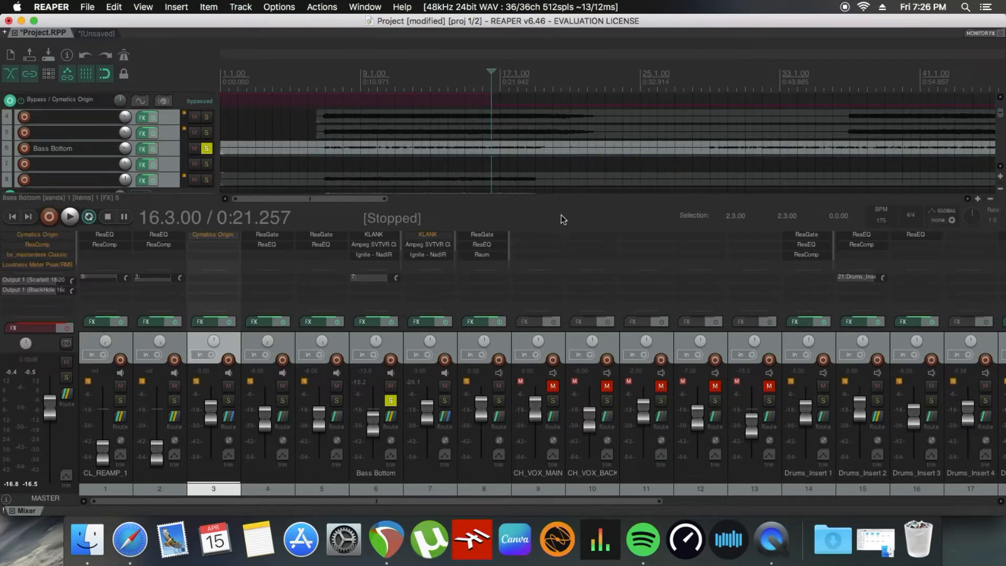
pyautogui.press('space')
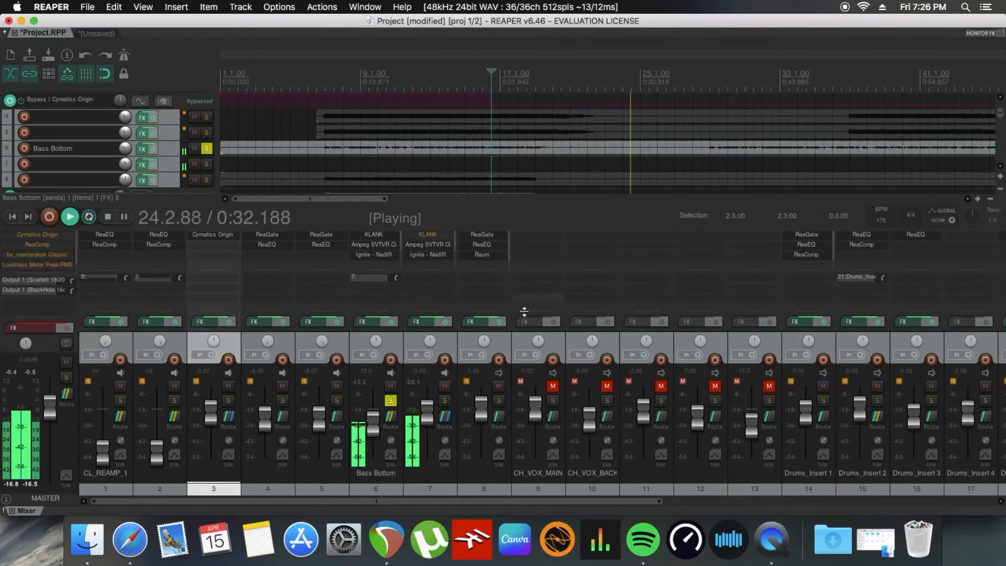
pyautogui.click(445, 386)
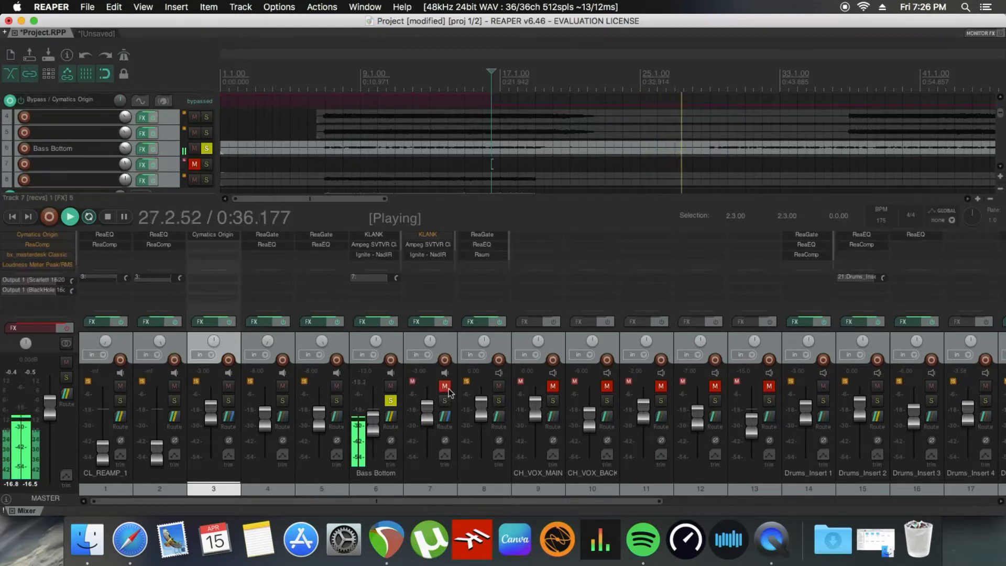
# Step: Solo and unmute track 7 in place of Bass Bottom, then play from 16.3.00 with Bass Bottom first muted and then unmuted
pyautogui.press('space')
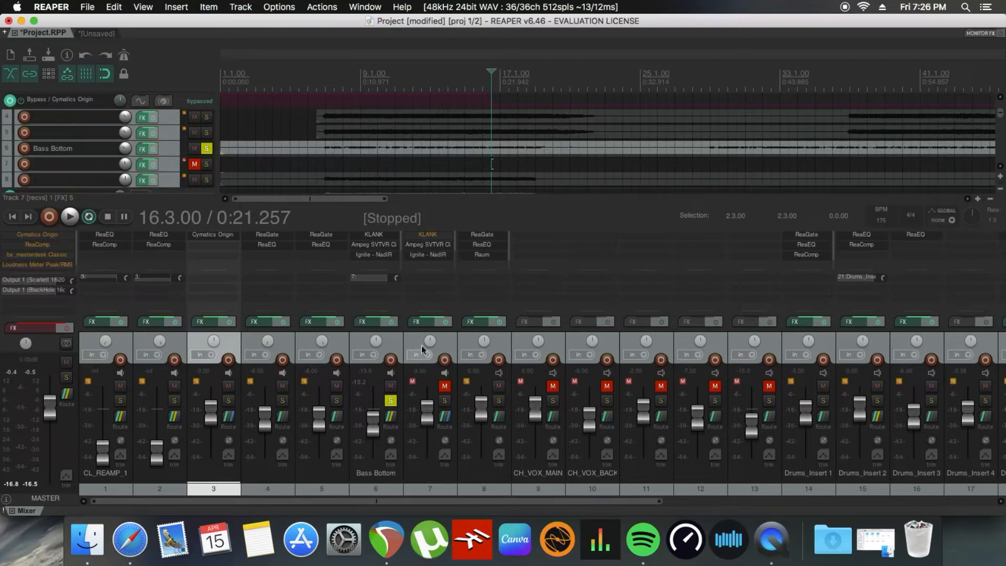
pyautogui.click(393, 401)
pyautogui.click(446, 400)
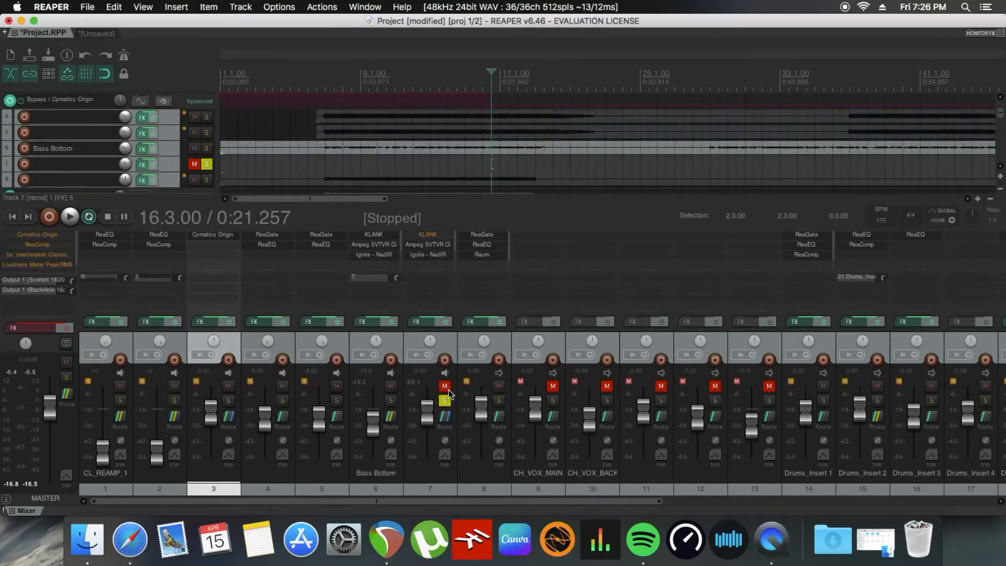
pyautogui.click(391, 386)
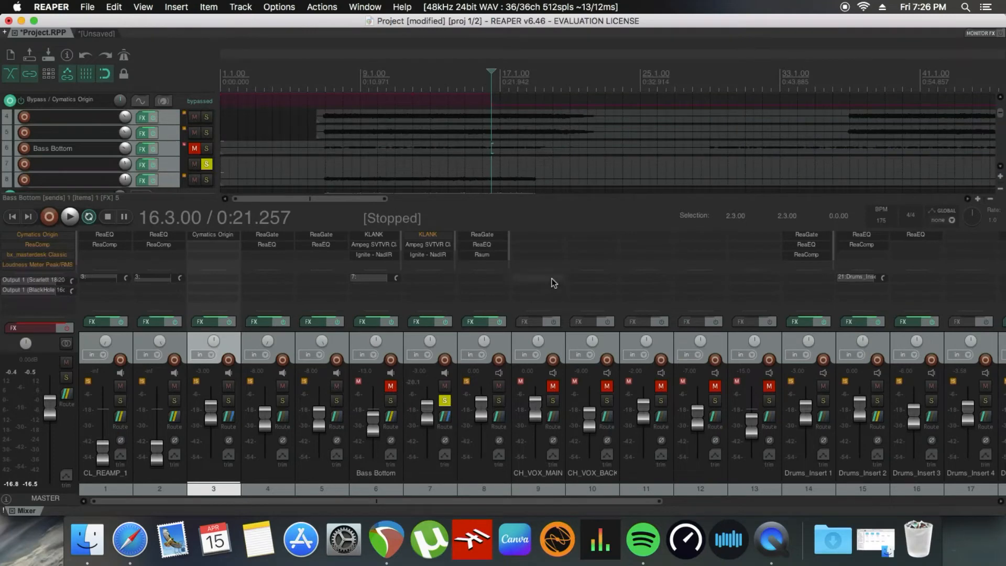
pyautogui.press('space')
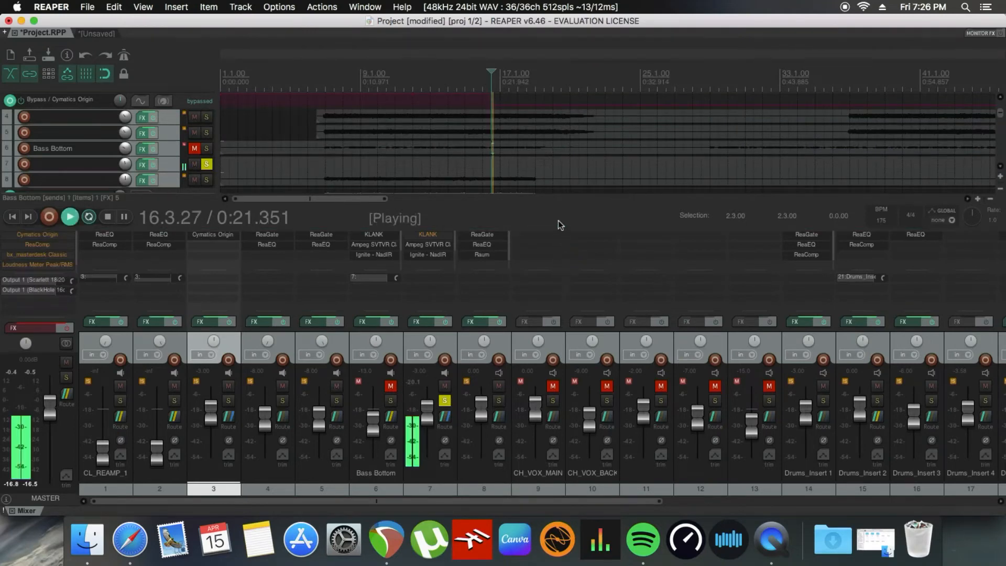
pyautogui.click(391, 387)
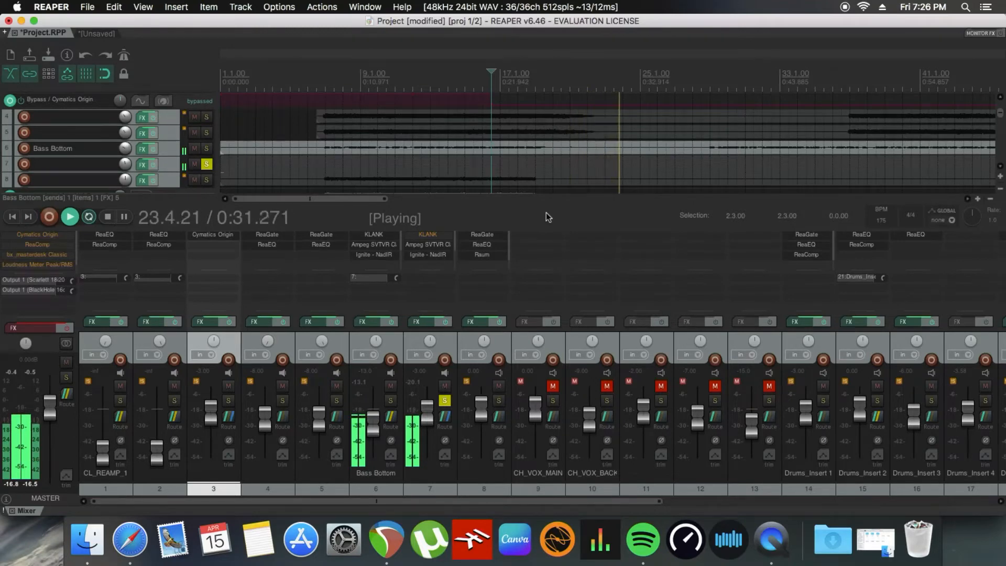
pyautogui.press('space')
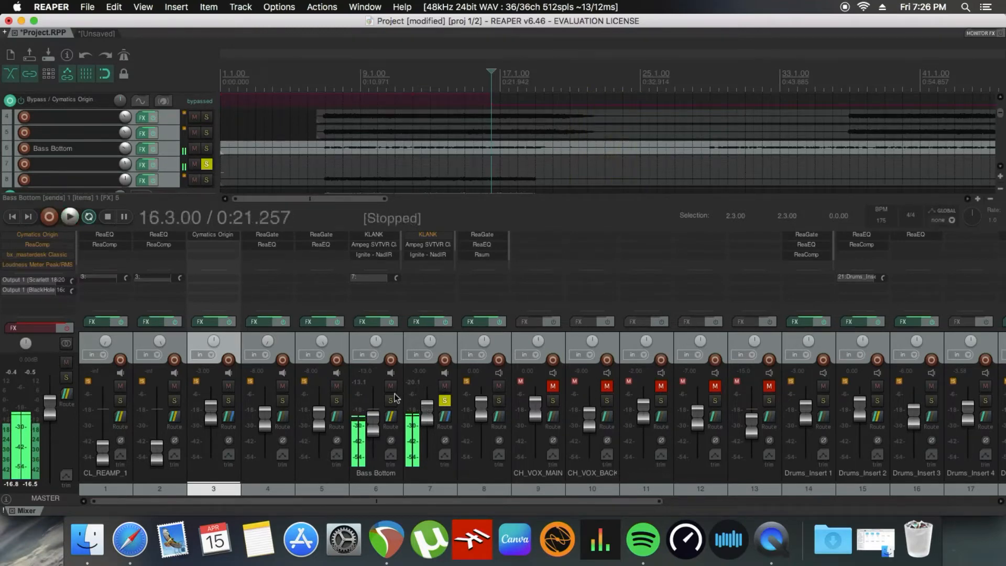
# Step: Solo Bass Bottom alongside track 7 and, during playback, cut its ReaEQ band 10 to about -6.9 dB at 3911 Hz
pyautogui.click(391, 401)
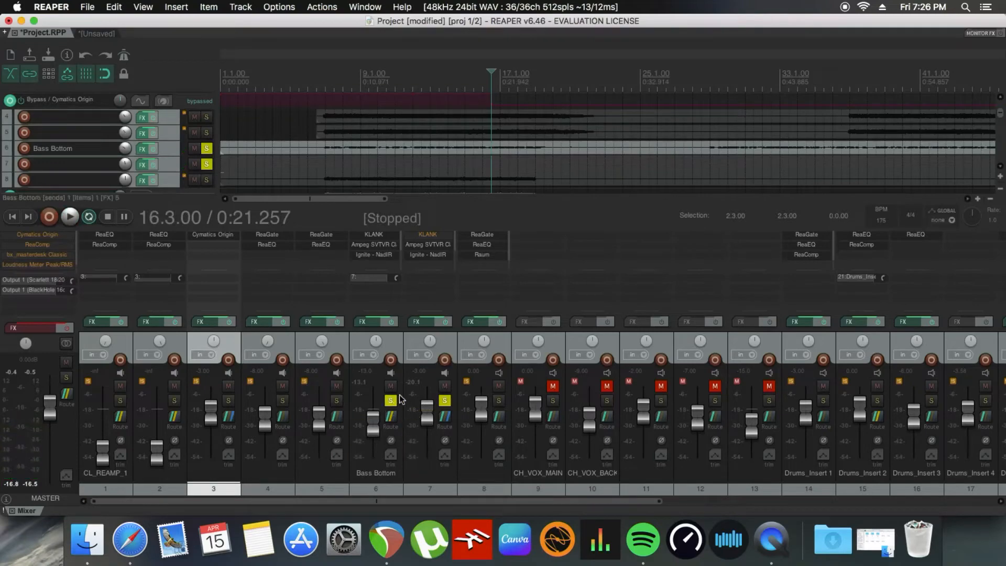
pyautogui.click(370, 325)
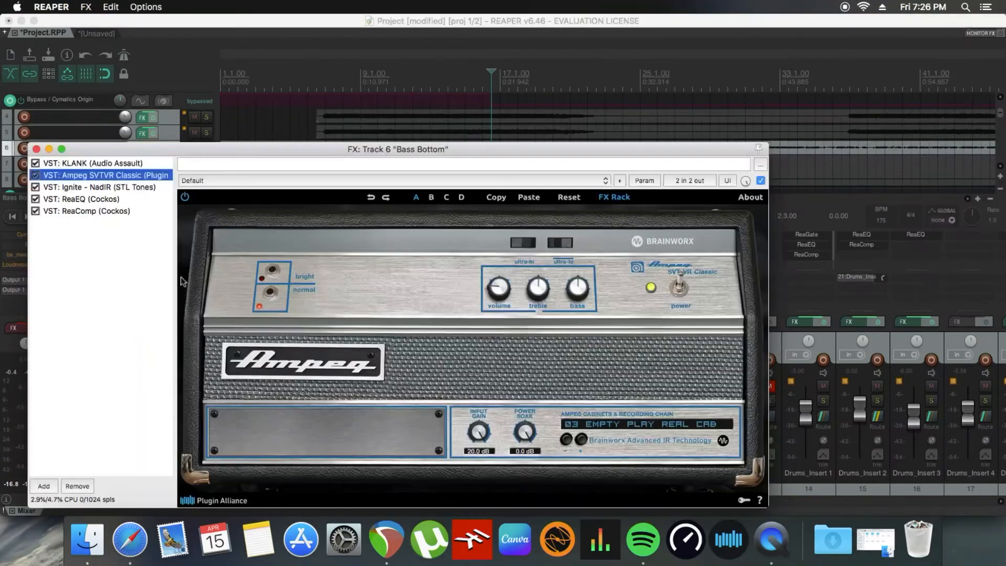
pyautogui.click(95, 201)
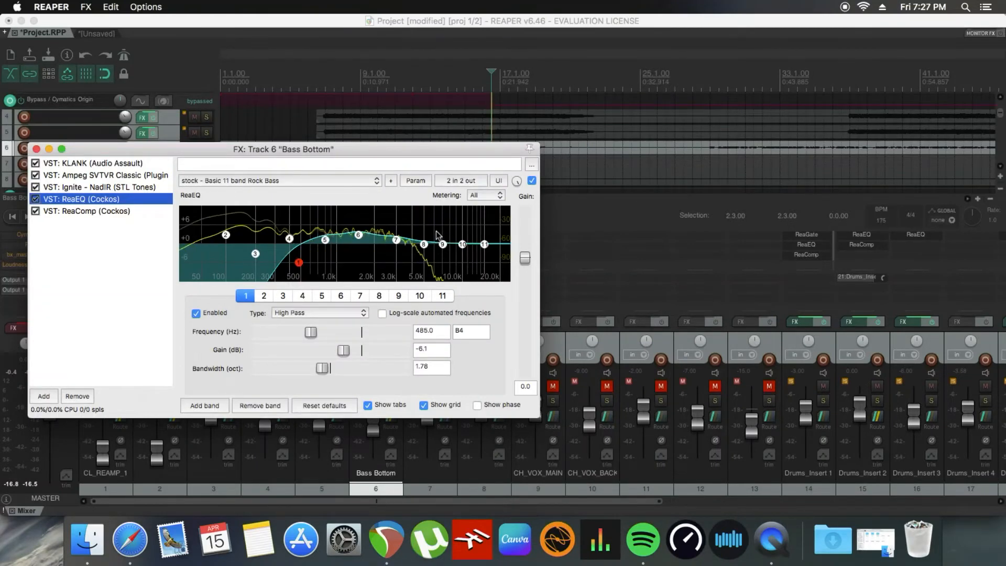
pyautogui.press('space')
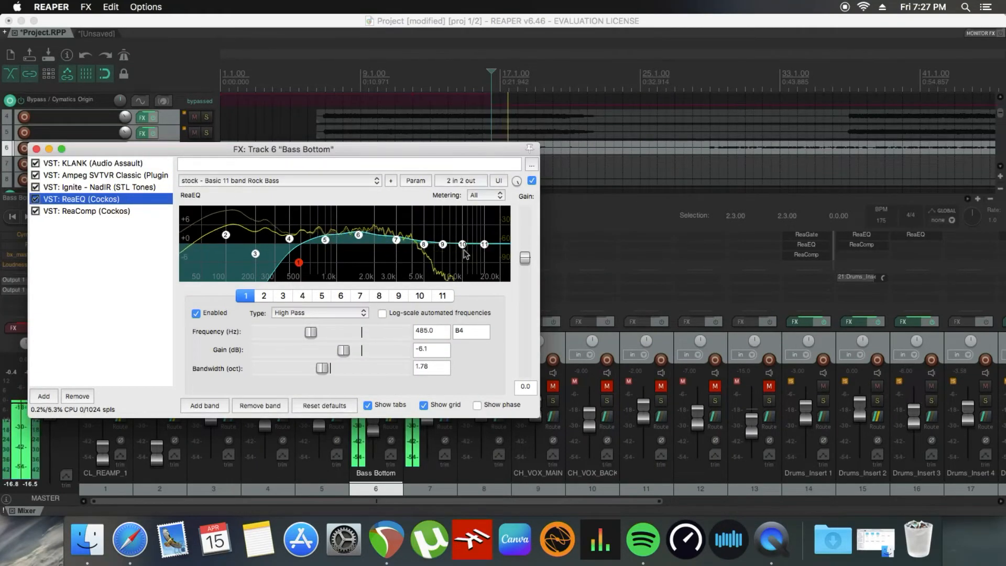
pyautogui.moveTo(463, 244)
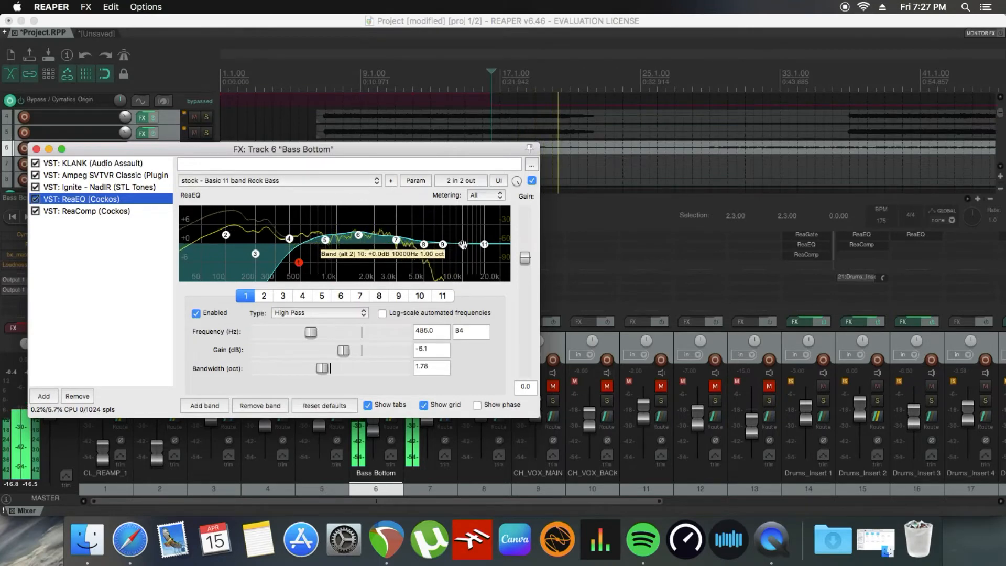
pyautogui.moveTo(463, 245); pyautogui.dragTo(411, 268)
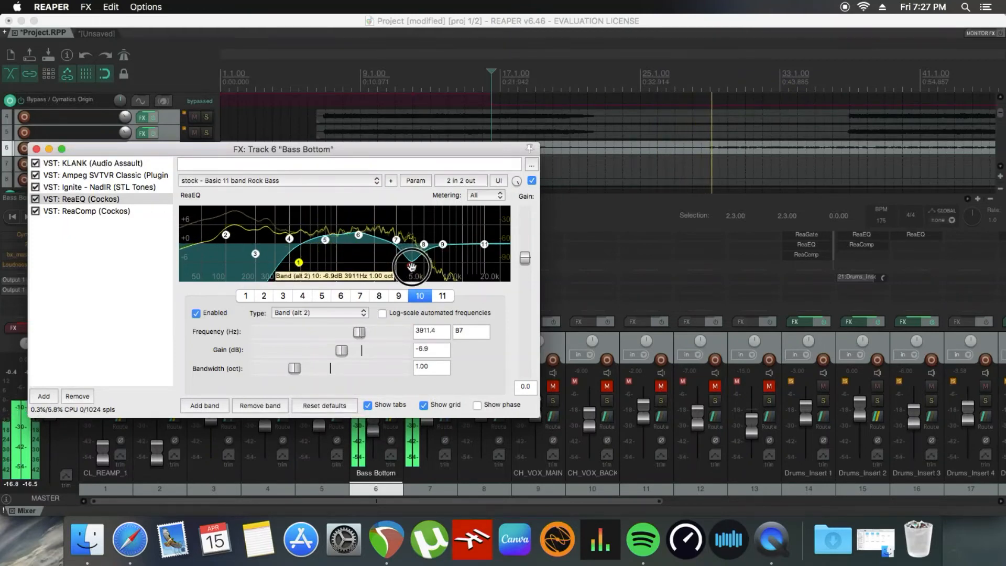
# Step: Replay from about bar 21 and refine Bass Bottom's EQ band 10 to 3446.7 Hz, -8.3 dB gain and 1.45 oct bandwidth
pyautogui.click(567, 83)
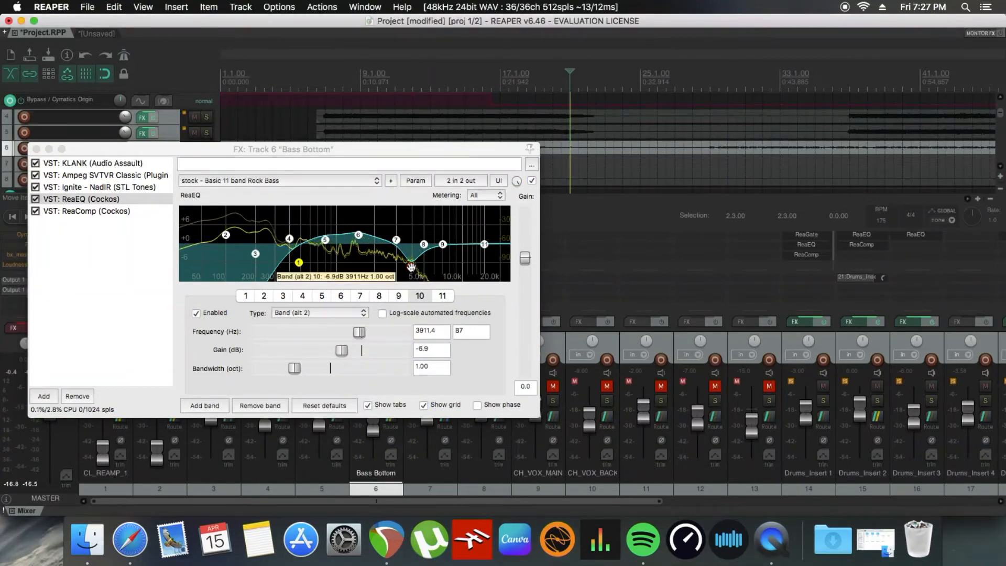
pyautogui.press('space')
pyautogui.moveTo(411, 267)
pyautogui.mouseDown()
pyautogui.moveTo(419, 268)
pyautogui.moveTo(403, 272)
pyautogui.mouseUp()
pyautogui.press('space')
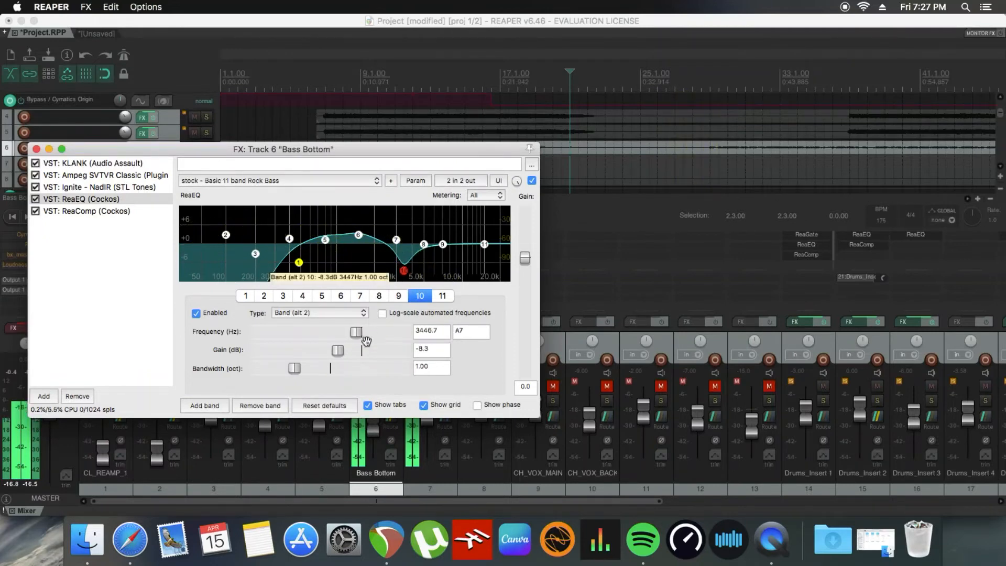
pyautogui.press('space')
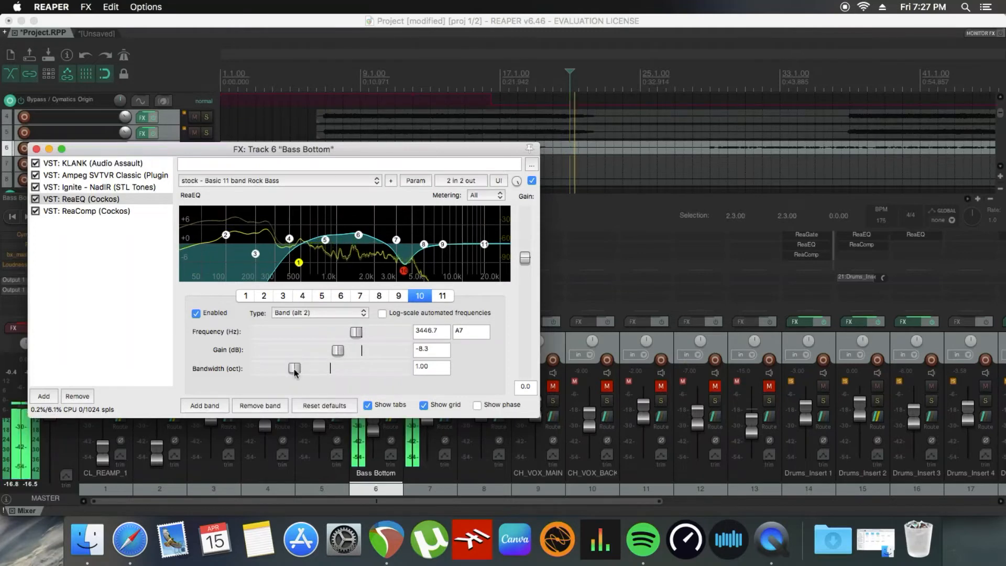
pyautogui.moveTo(295, 368); pyautogui.dragTo(311, 374)
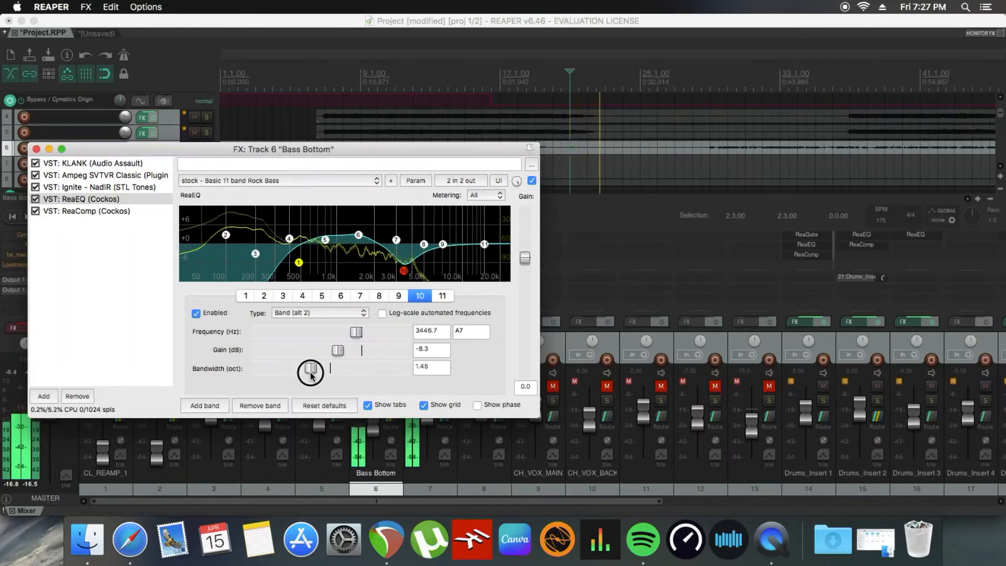
# Step: Close Bass Bottom's effects window and play both soloed bass tracks from 8.3.00 to hear the EQ change
pyautogui.click(36, 150)
pyautogui.press('space')
pyautogui.click(353, 93)
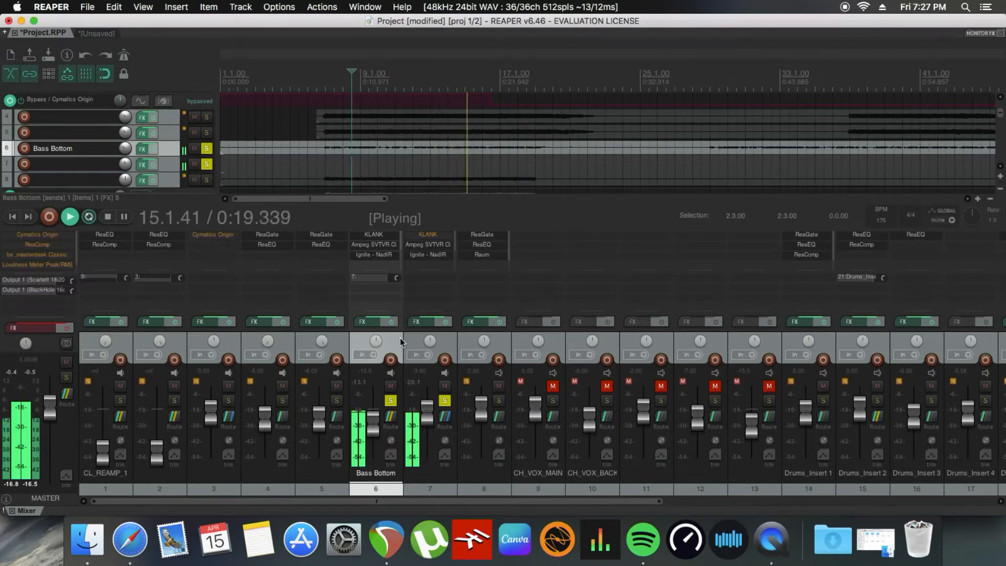
pyautogui.press('space')
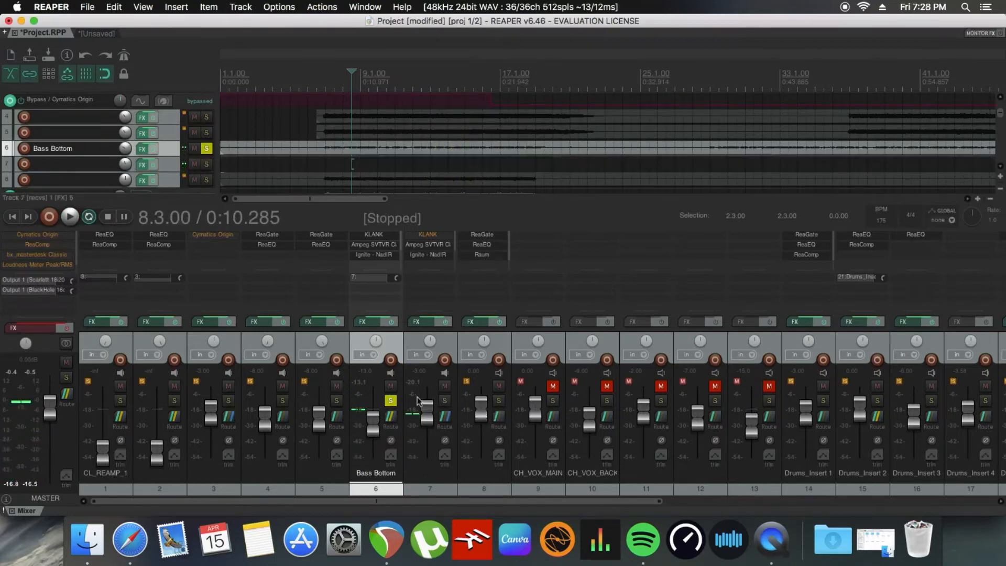
# Step: Unsolo both bass tracks, move the edit cursor to 2.3.00 on track 3, and briefly play the mix
pyautogui.click(392, 400)
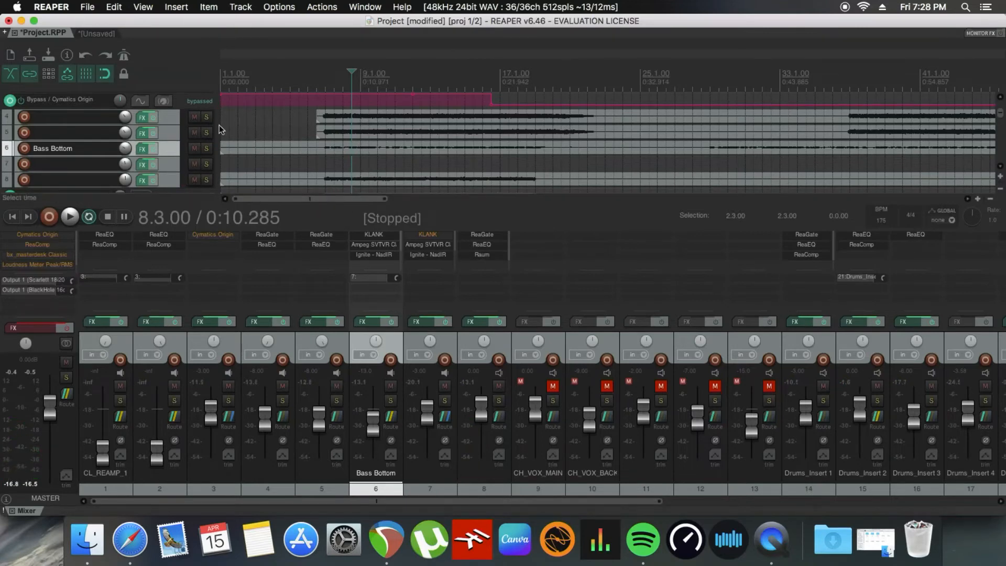
pyautogui.scroll(3, 169, 136)
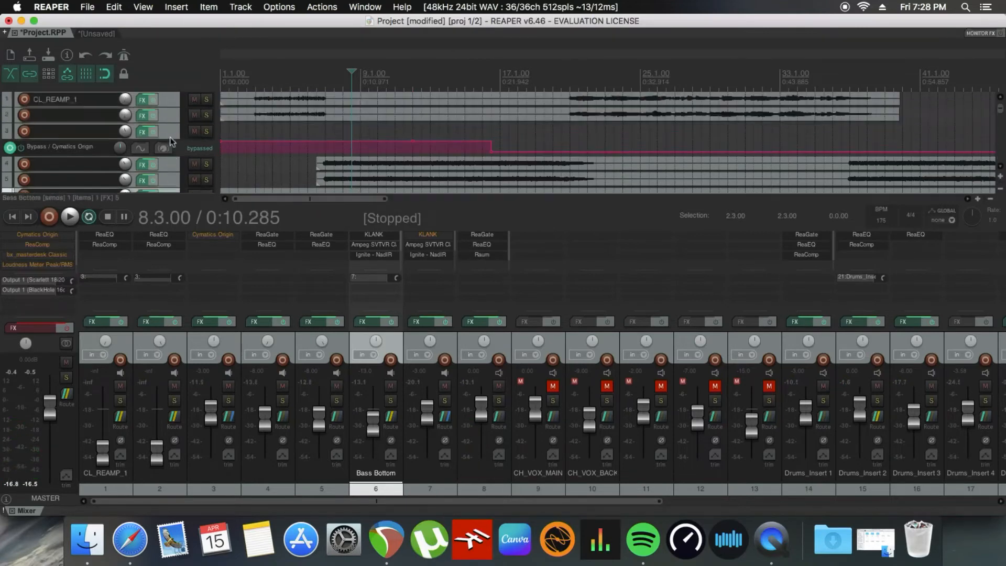
pyautogui.click(246, 129)
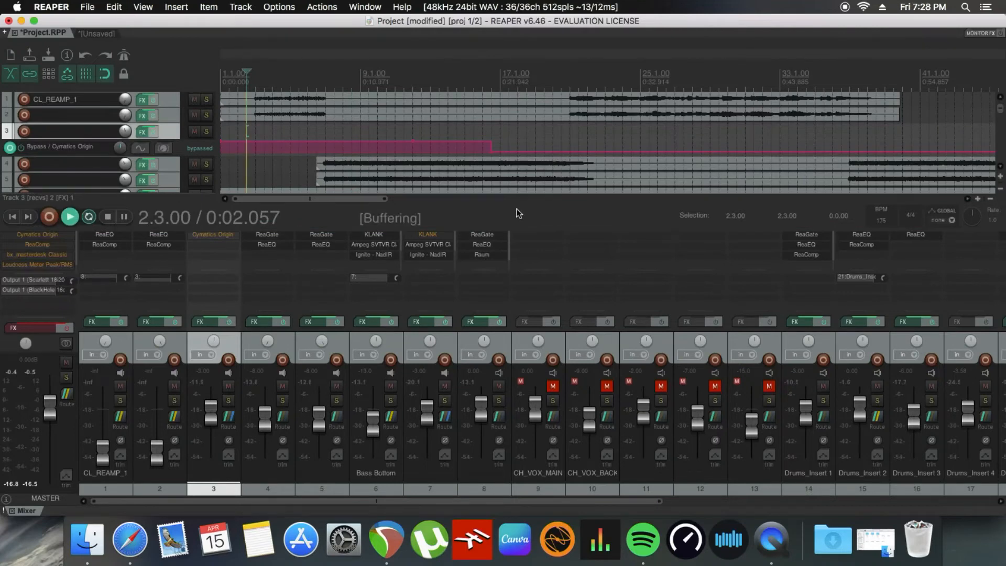
pyautogui.press('space')
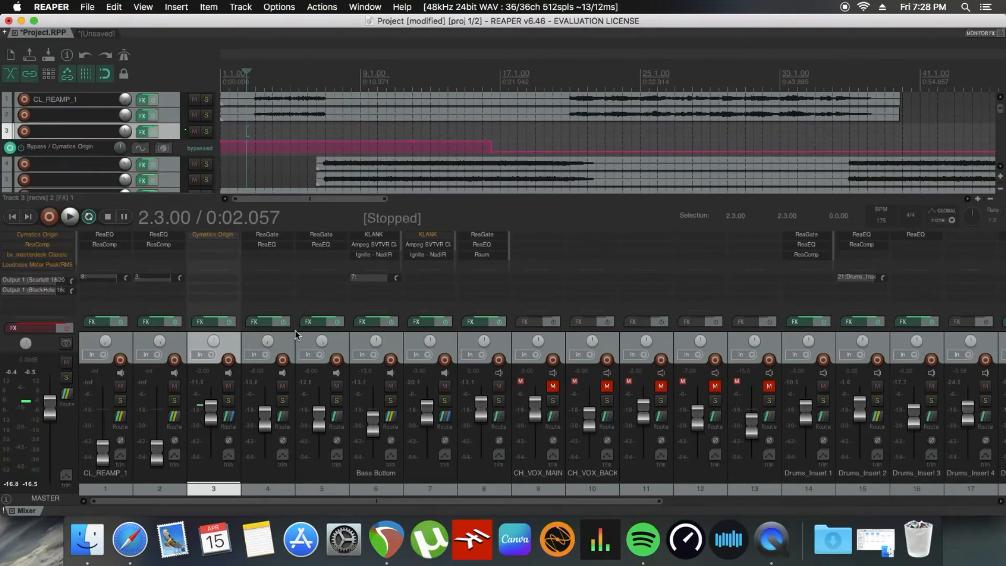
# Step: In track 3's Cymatics Origin, load the Rusty Radio preset, choose Vinyl 6 noise, lower Movement to 0%, and slightly adjust the noise level
pyautogui.click(212, 322)
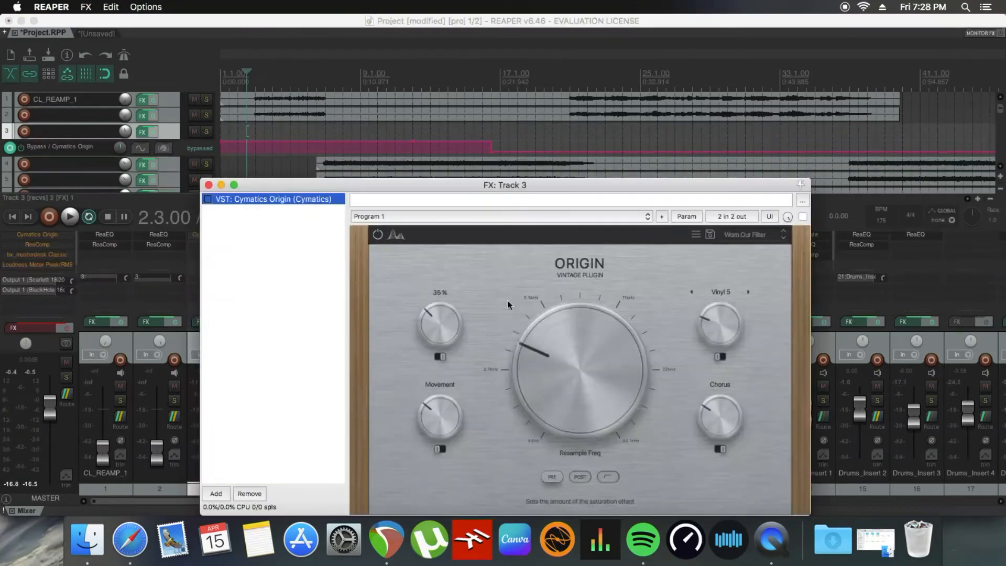
pyautogui.click(755, 238)
pyautogui.moveTo(753, 255)
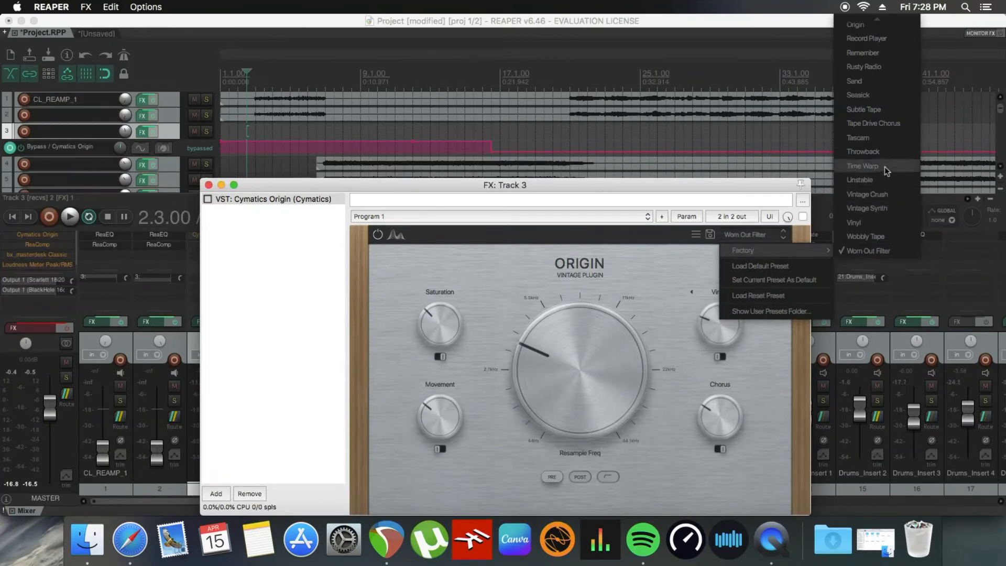
pyautogui.click(882, 68)
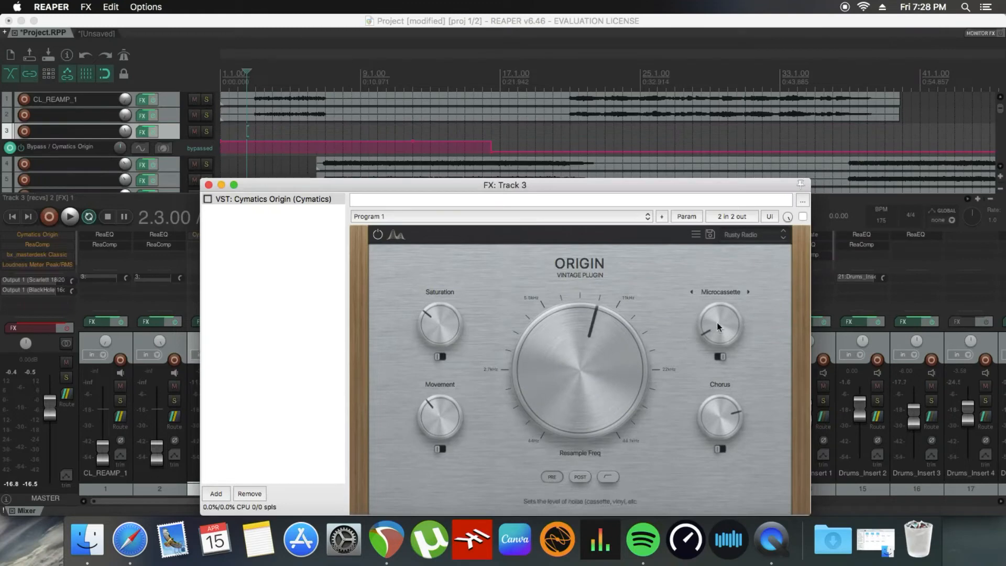
pyautogui.click(723, 293)
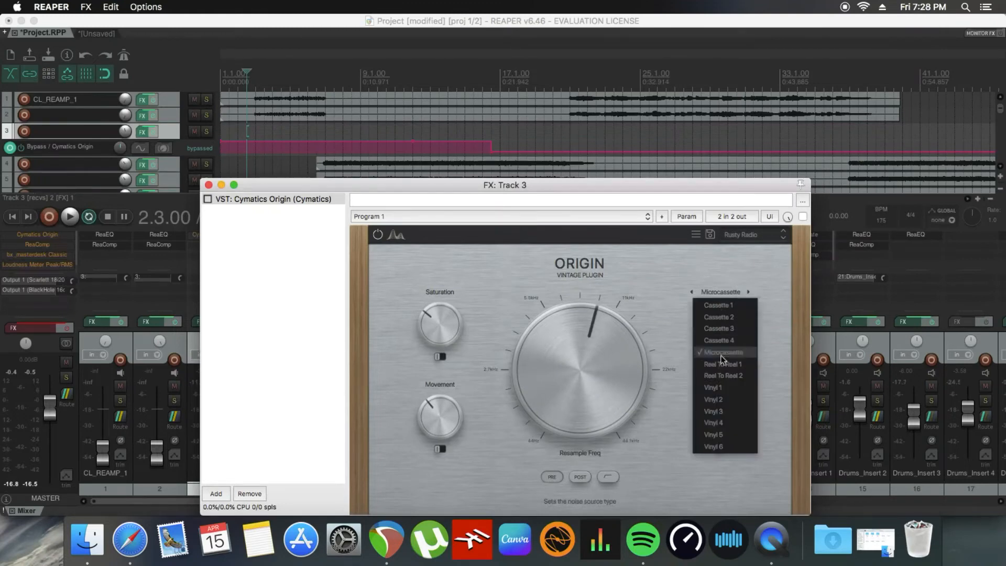
pyautogui.click(725, 446)
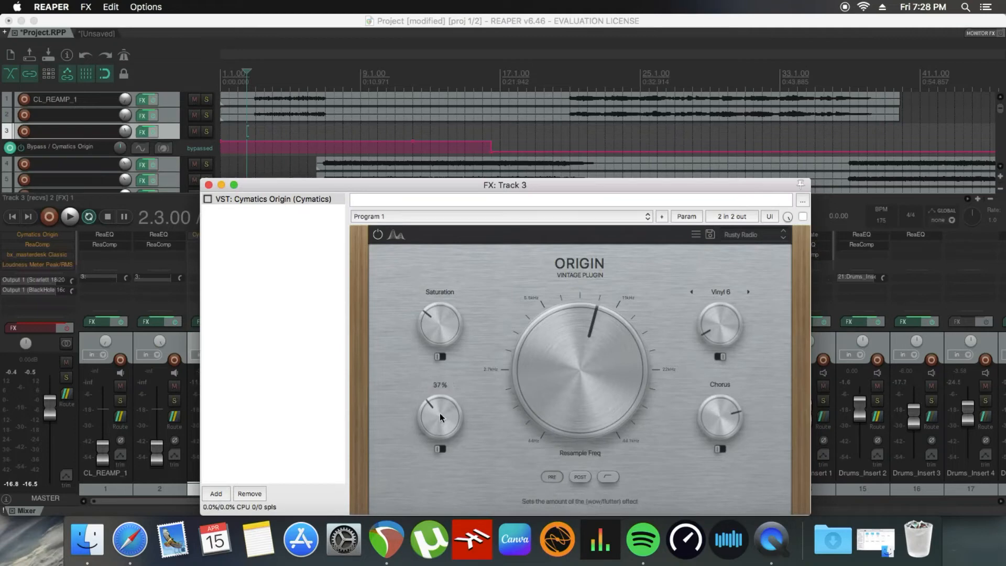
pyautogui.moveTo(439, 413); pyautogui.dragTo(449, 498)
pyautogui.click(721, 329)
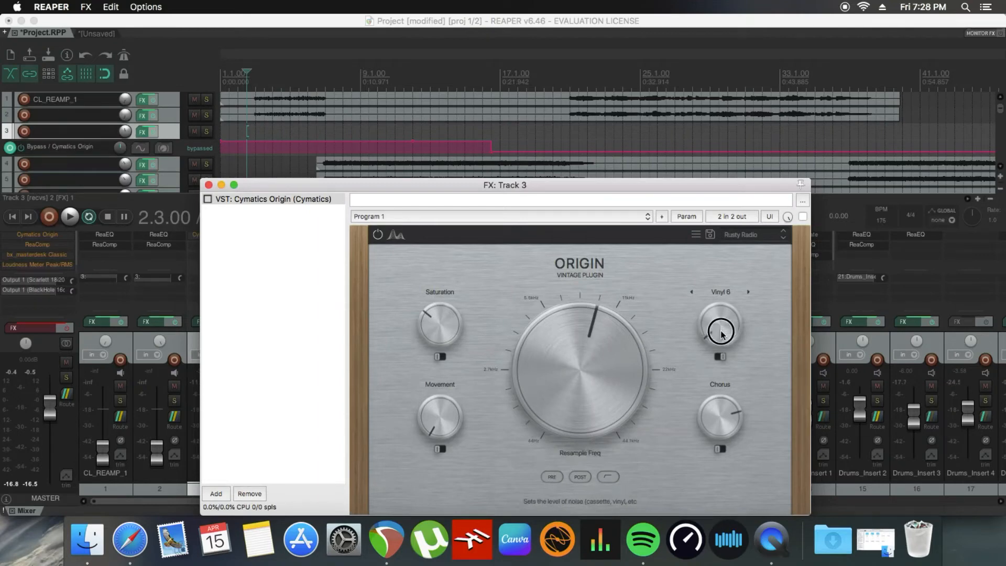
# Step: Solo track 3, enable Cymatics Origin, and play from 20.1.00 with the effects window moved clear of the mixer
pyautogui.click(552, 80)
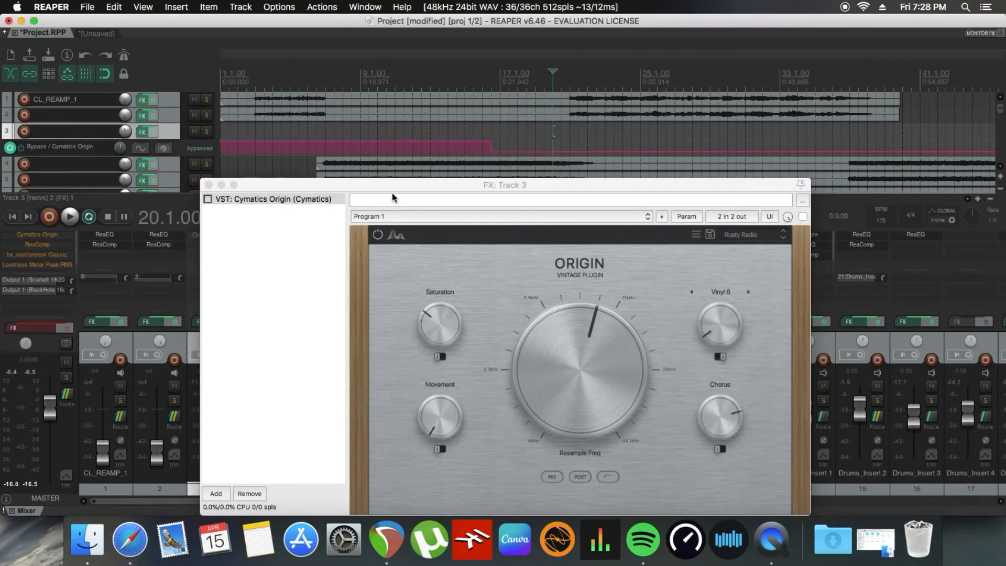
pyautogui.moveTo(394, 185); pyautogui.dragTo(581, 184)
pyautogui.click(229, 401)
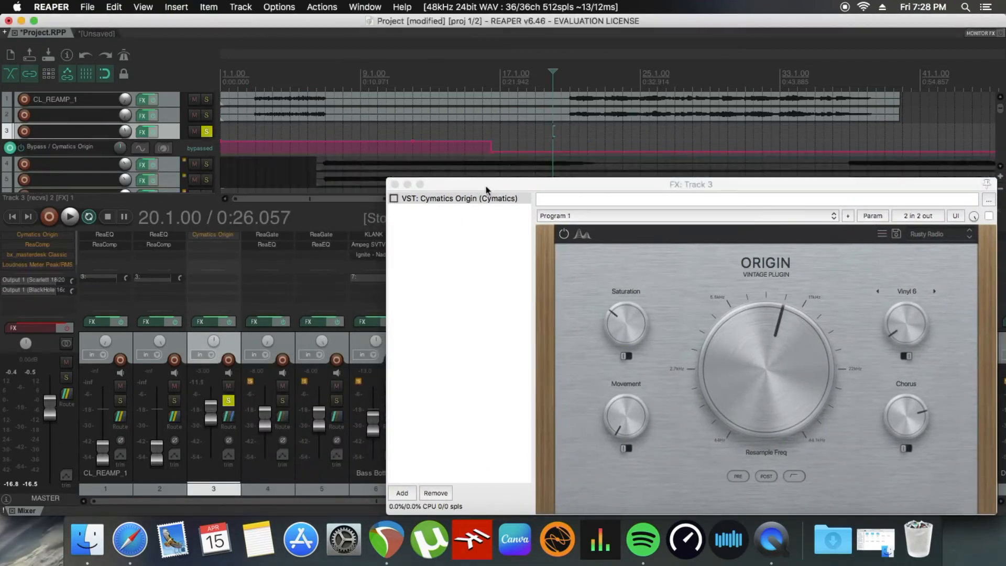
pyautogui.press('space')
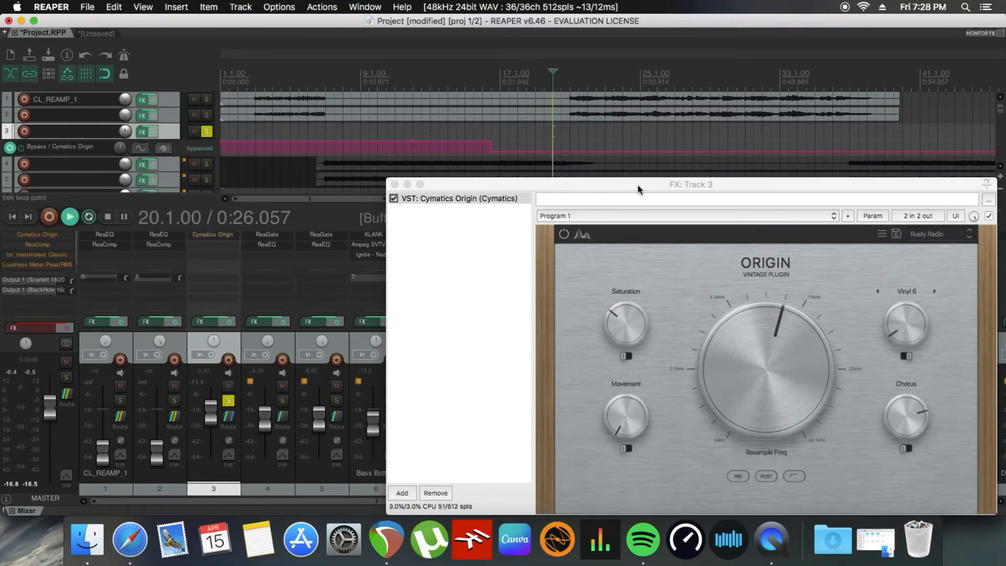
pyautogui.moveTo(640, 190); pyautogui.dragTo(409, 185)
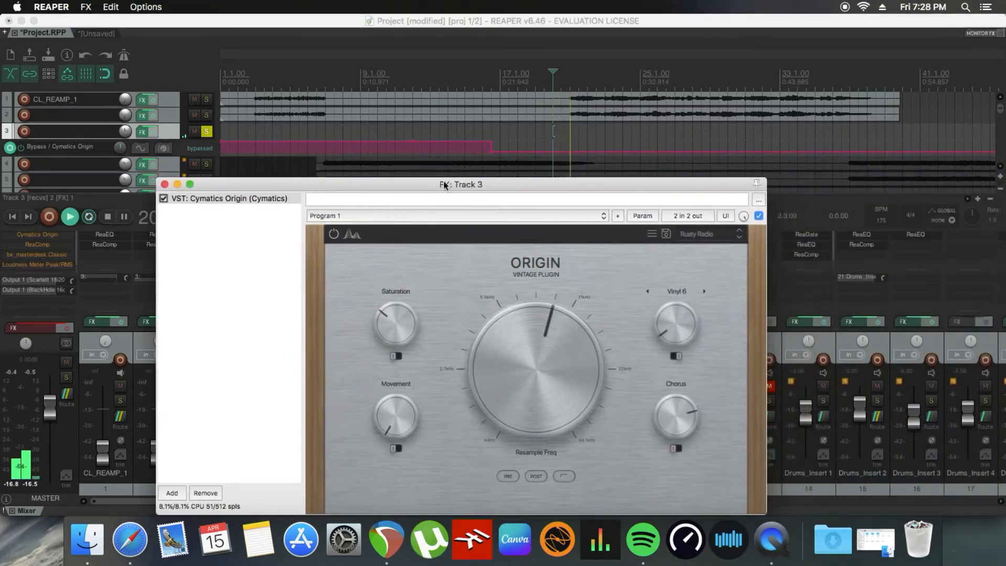
# Step: While track 3 plays, fine-tune Origin's noise, lower Resample Freq to the dial's midpoint, reduce Chorus, and raise Movement
pyautogui.moveTo(678, 326); pyautogui.dragTo(675, 326)
pyautogui.moveTo(535, 367); pyautogui.dragTo(534, 384)
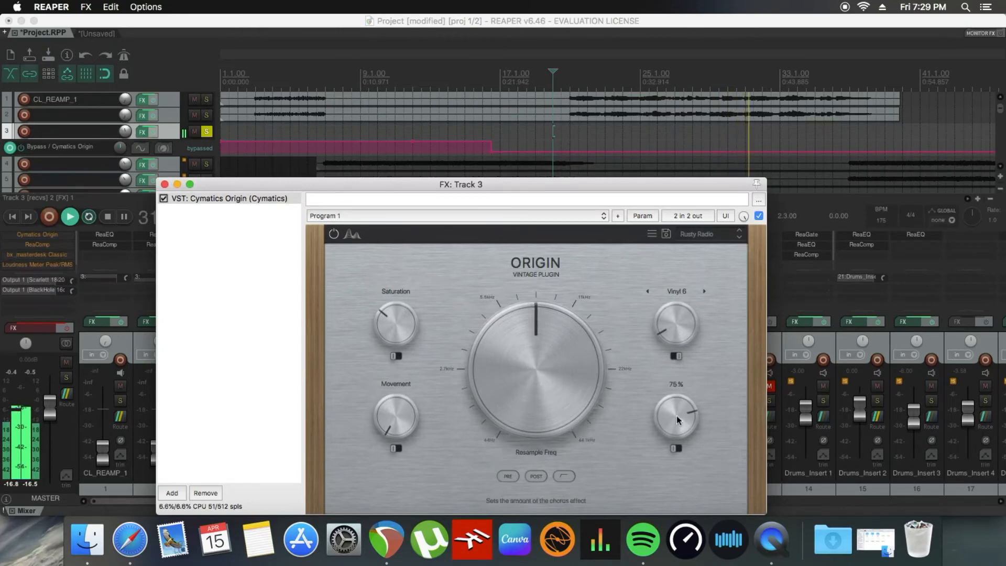
pyautogui.moveTo(660, 429); pyautogui.dragTo(674, 445)
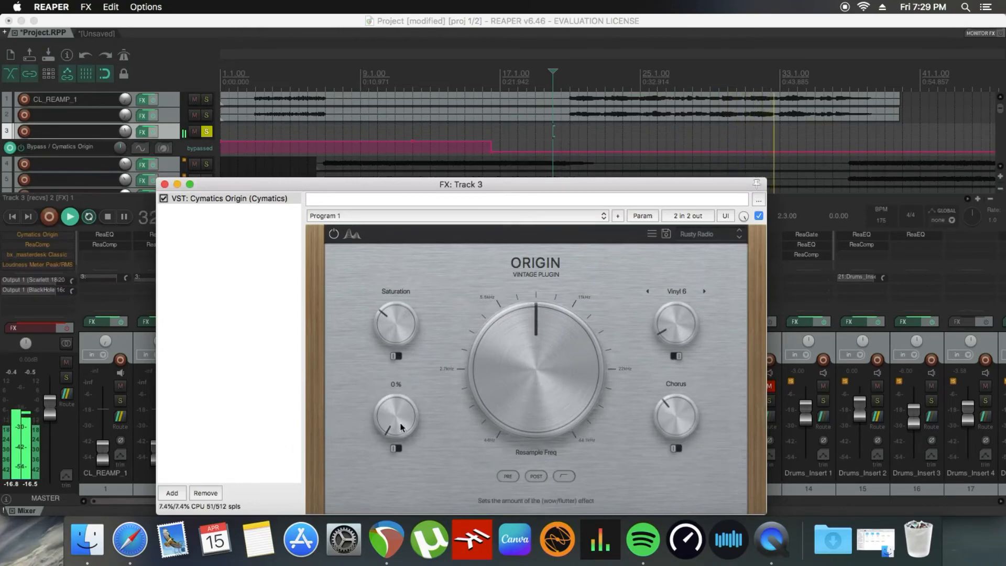
pyautogui.moveTo(393, 414); pyautogui.dragTo(395, 387)
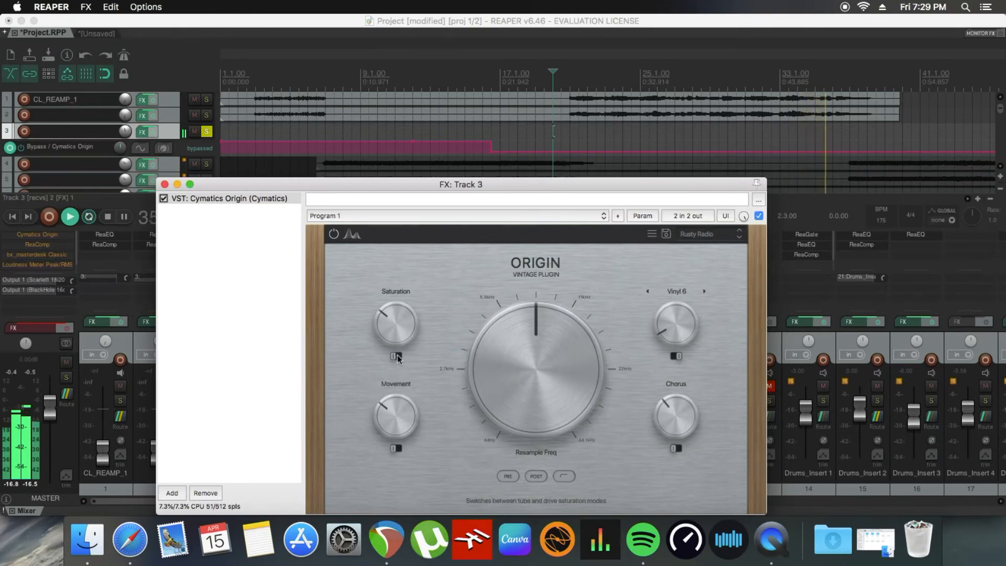
# Step: Stop playback, close the Origin window, and move the drop in track 3's Cymatics Origin bypass envelope to about bar 21
pyautogui.press('space')
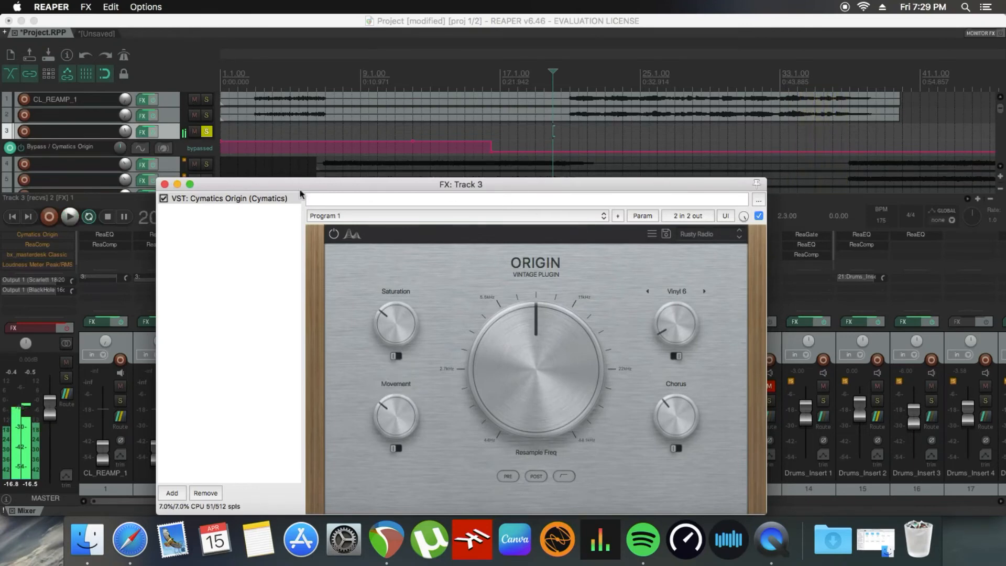
pyautogui.click(165, 184)
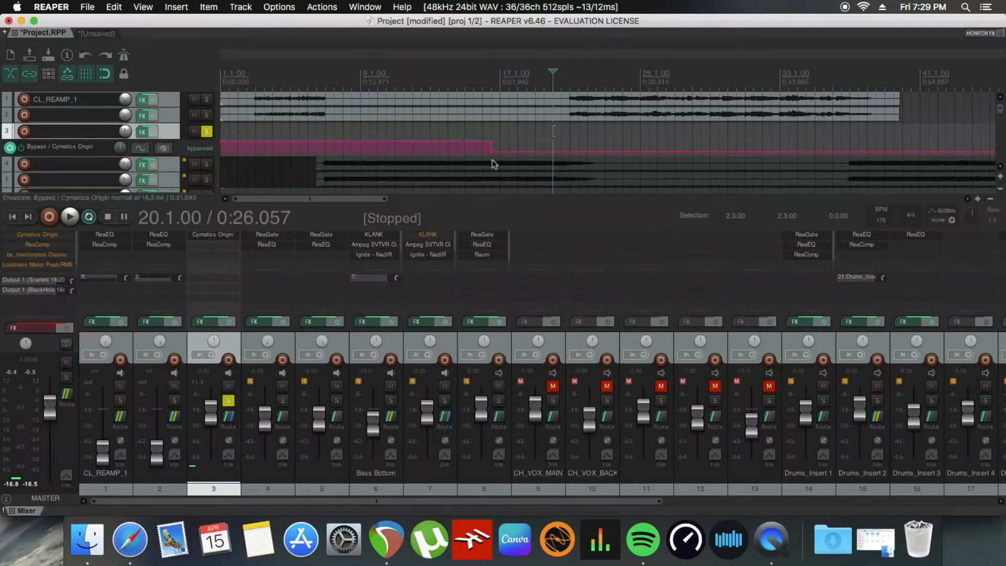
pyautogui.moveTo(492, 152); pyautogui.dragTo(569, 152)
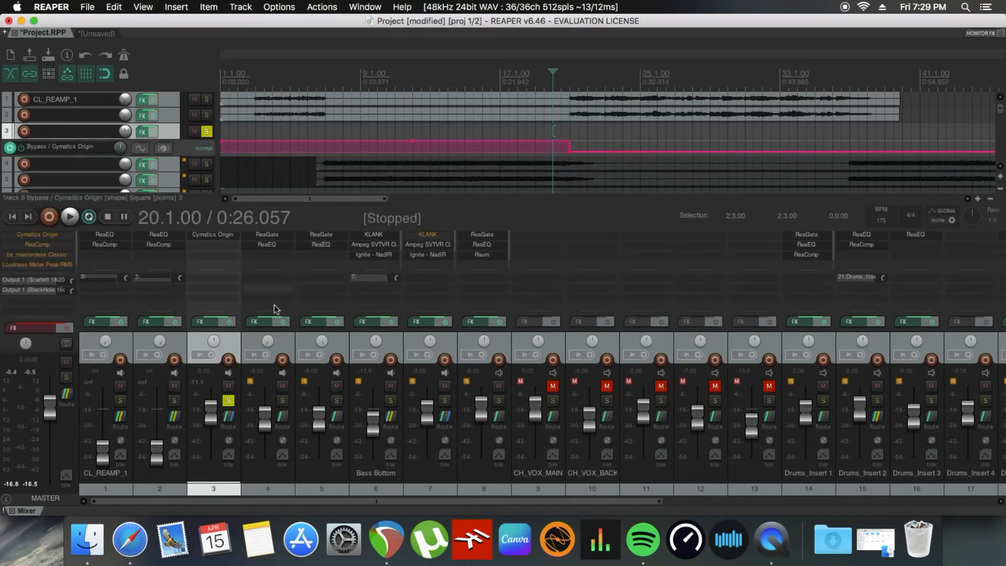
# Step: Unsolo track 3, place the edit cursor at 2.3.00 on track 4, and play the full mix through the section past bar 39
pyautogui.click(228, 401)
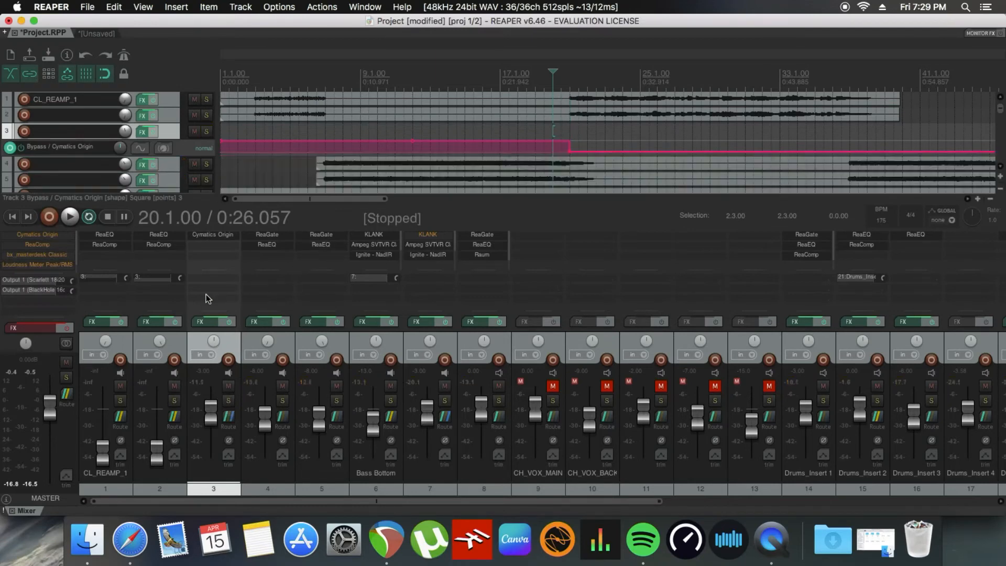
pyautogui.click(247, 164)
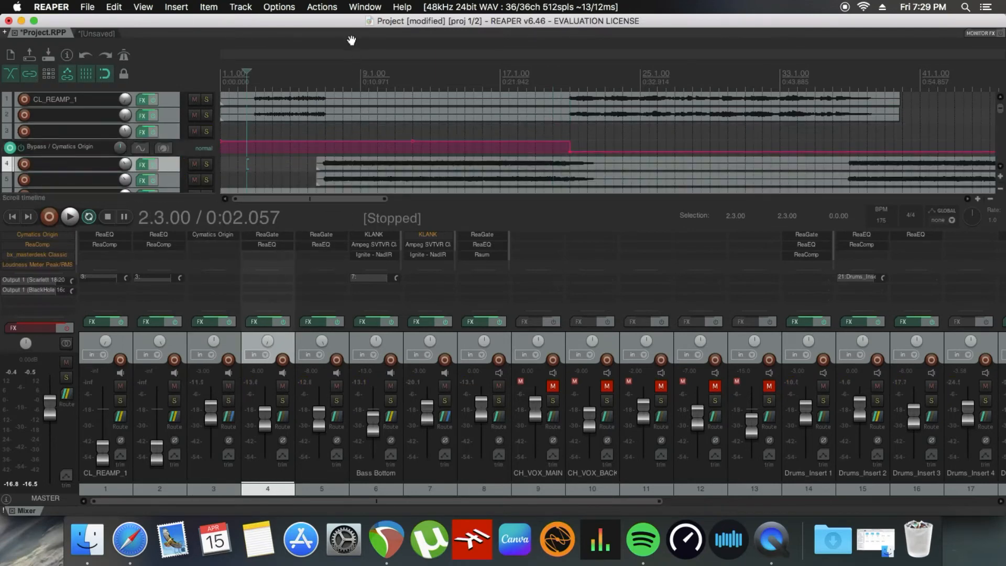
pyautogui.press('space')
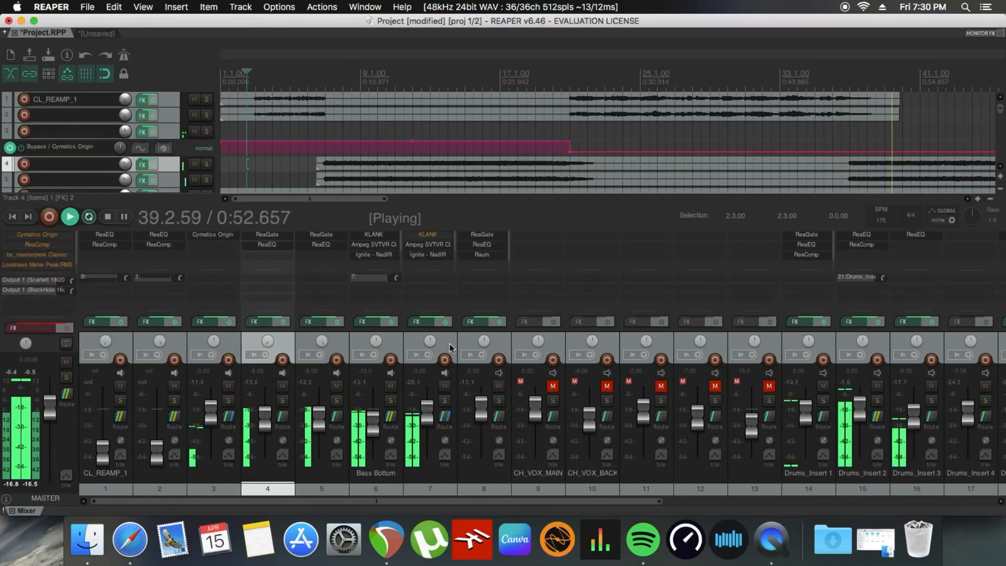
pyautogui.press('space')
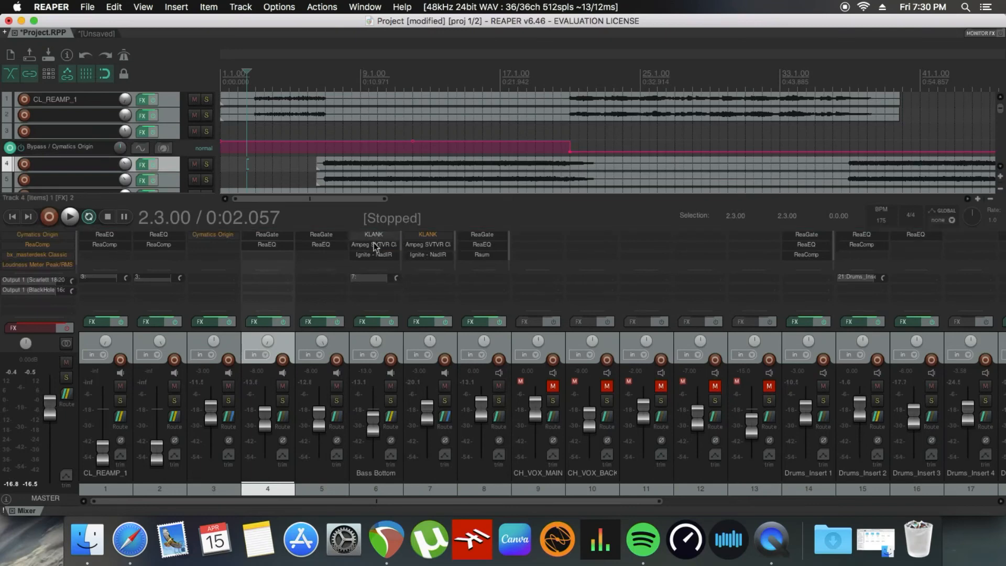
# Step: Open the Bass Bottom track's effects chain and review its KLANK and Ampeg SVTVR Classic plugins
pyautogui.click(363, 321)
pyautogui.click(100, 164)
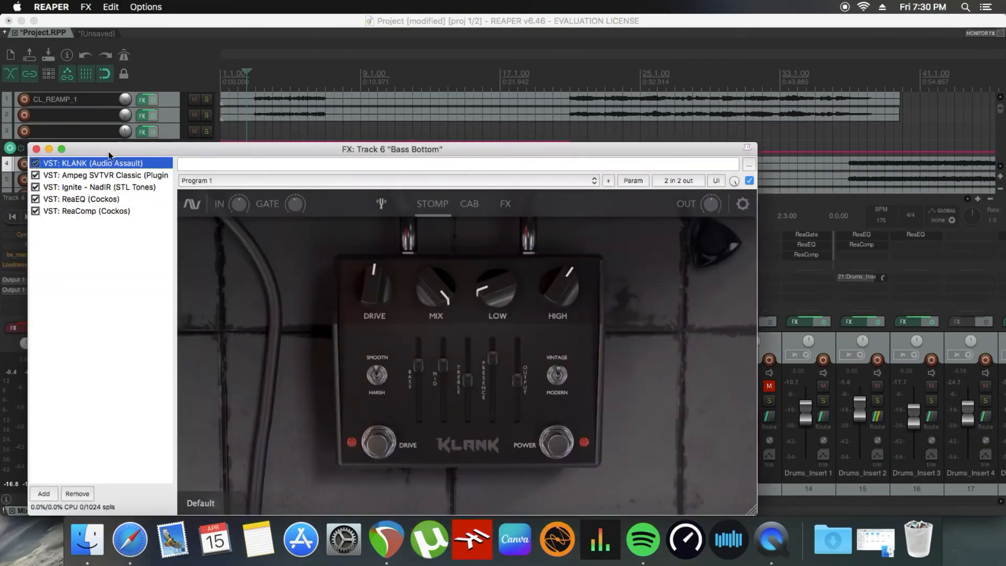
pyautogui.click(91, 177)
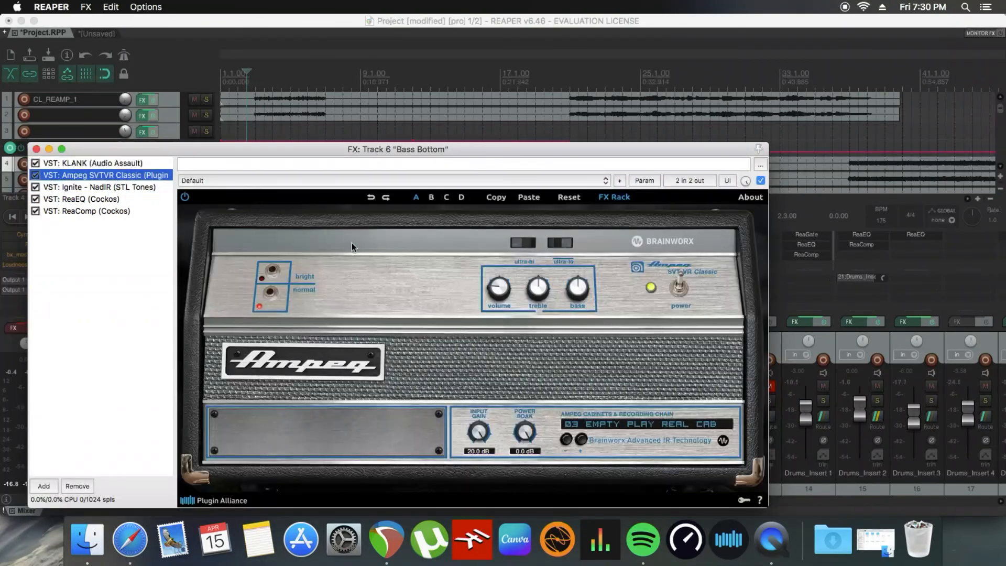